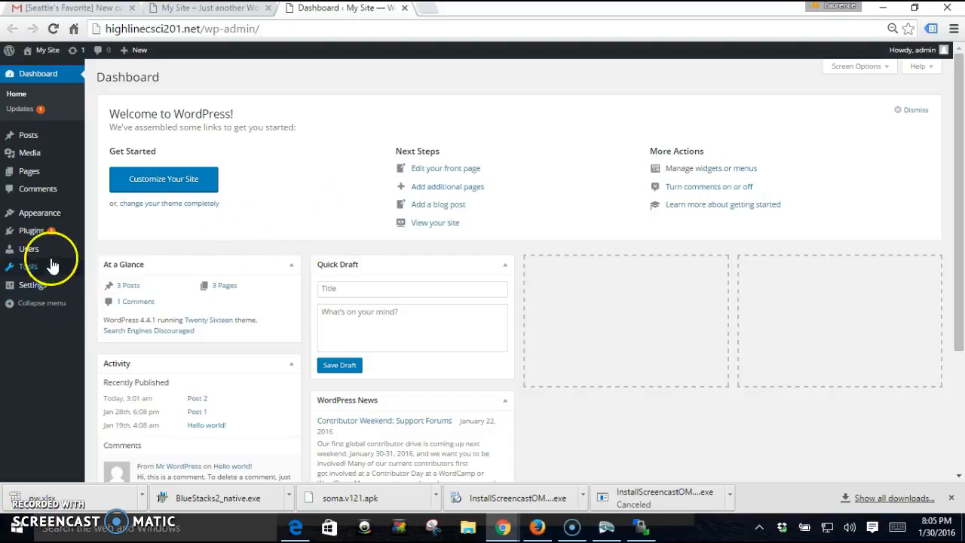
Step: Search the new plugins directory for "contact form 7" and install the Contact Form 7 plugin
mouse_move(47, 212)
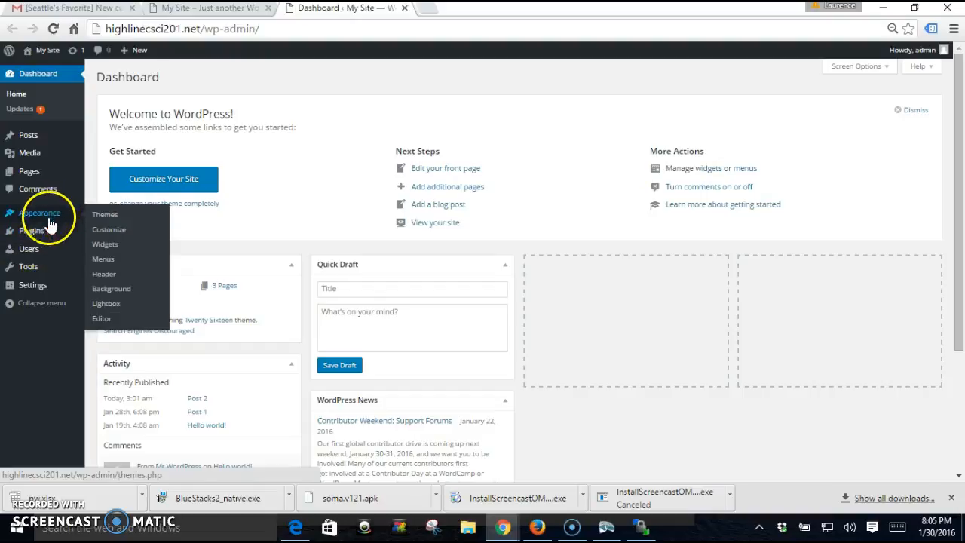
mouse_move(23, 231)
left_click(113, 249)
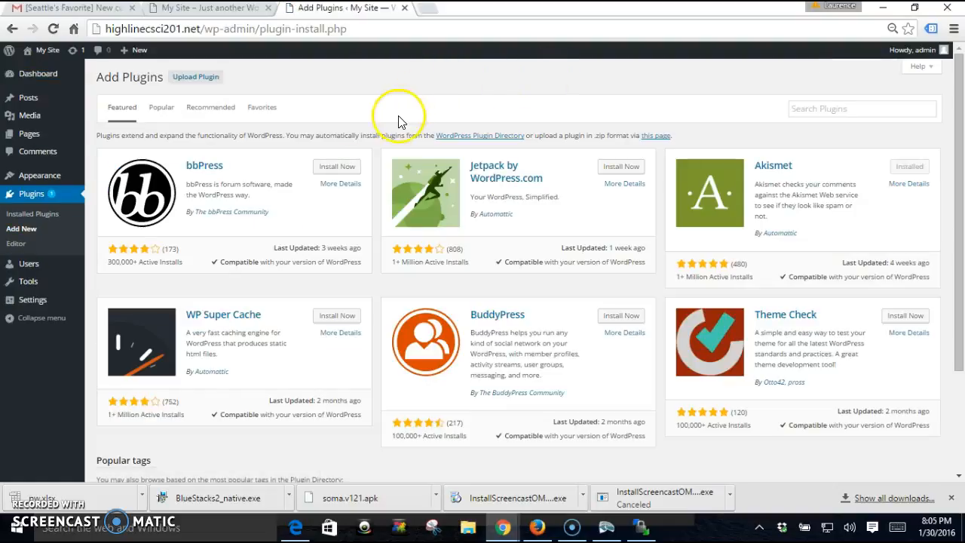
left_click(818, 109)
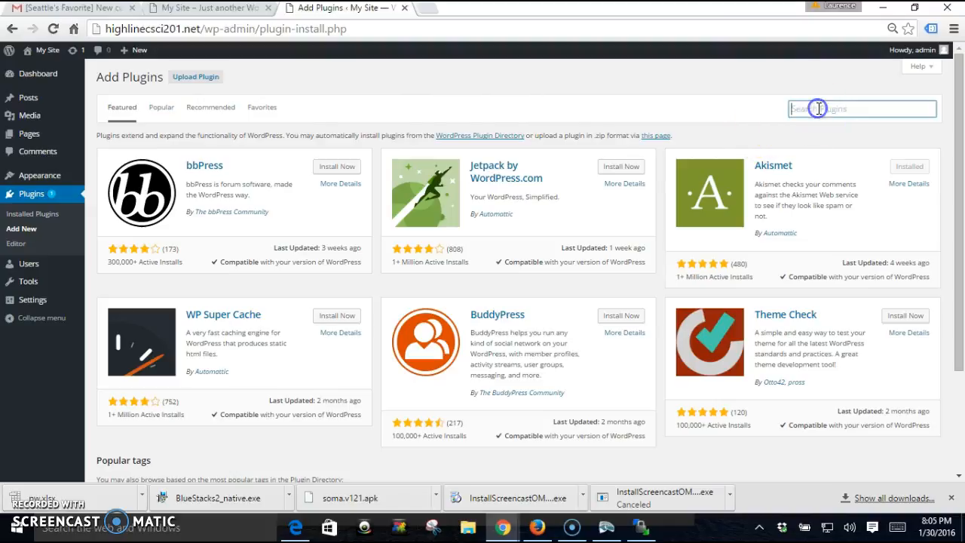
type("cont")
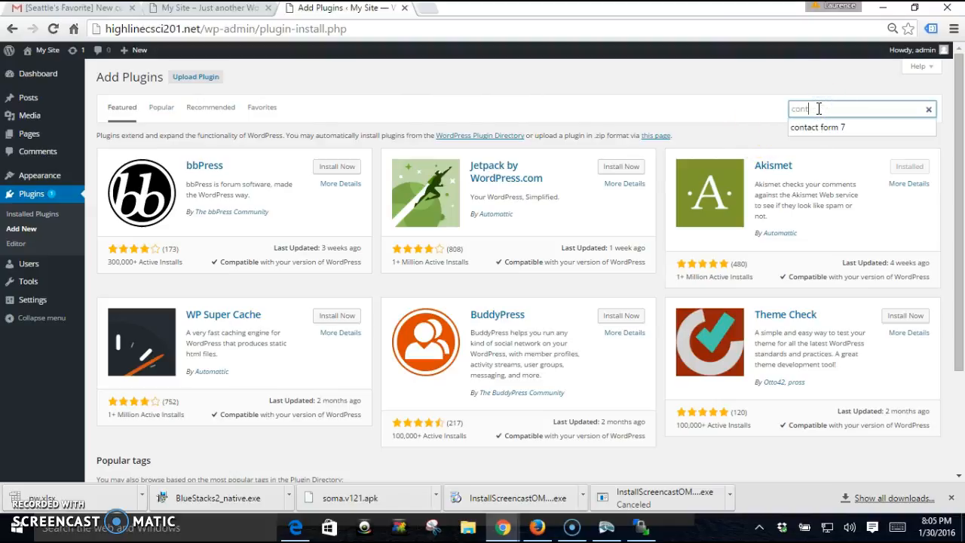
type("act form")
left_click(834, 209)
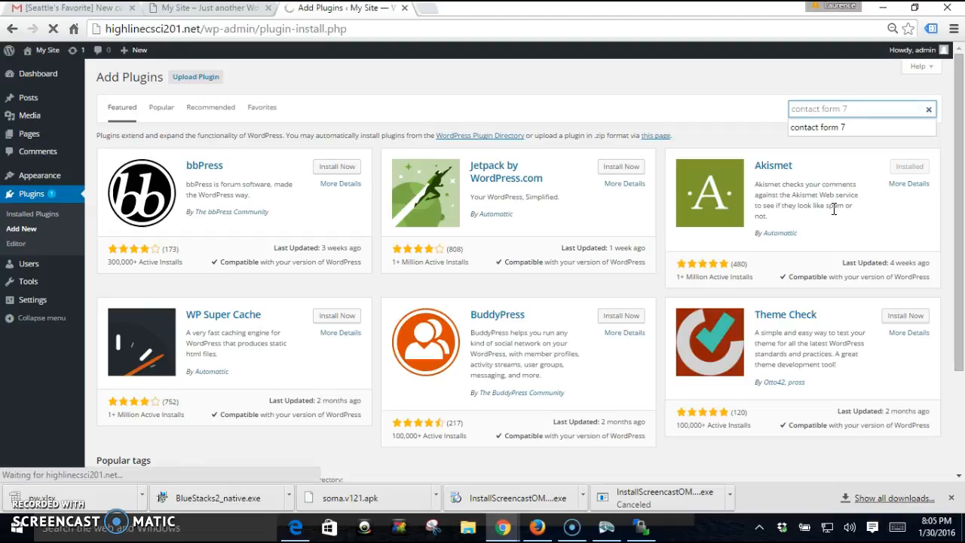
key("Return")
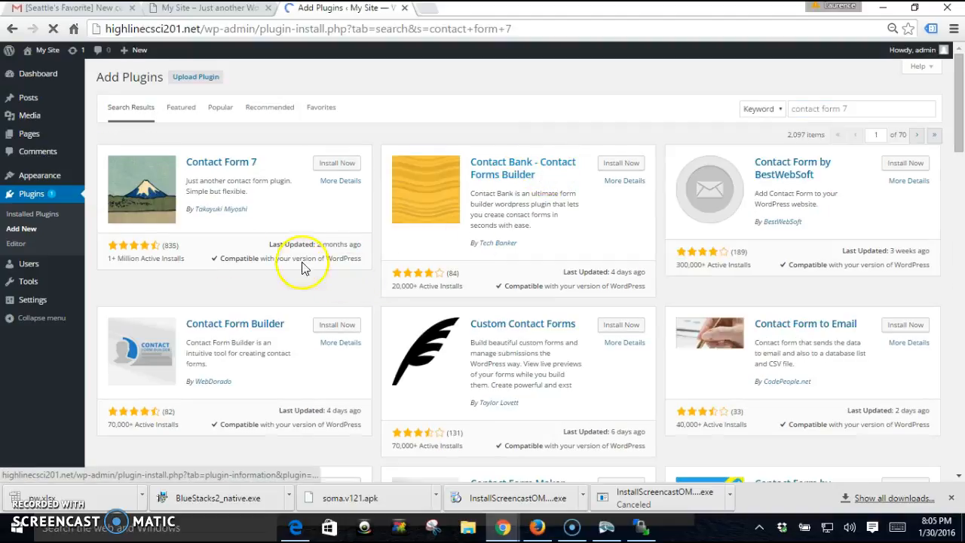
left_click(850, 110)
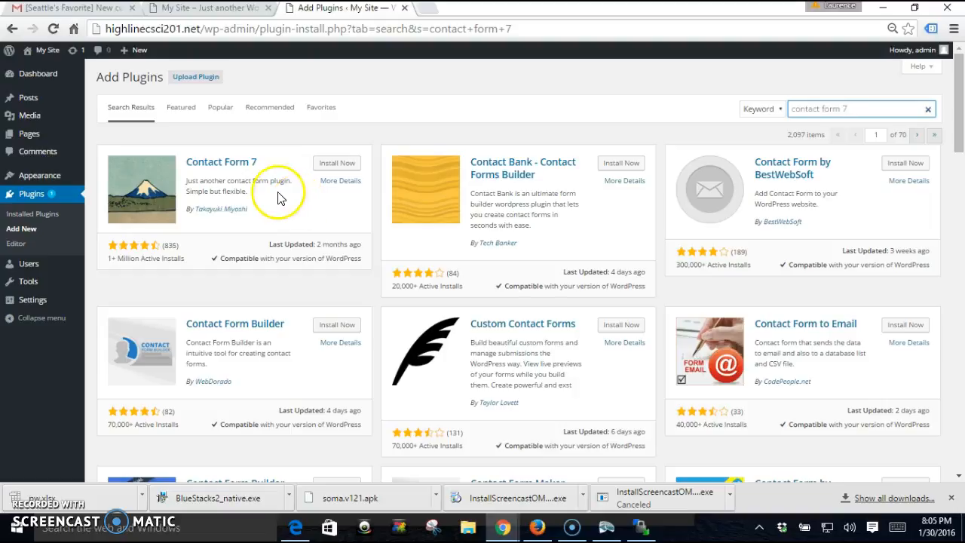
left_click(337, 166)
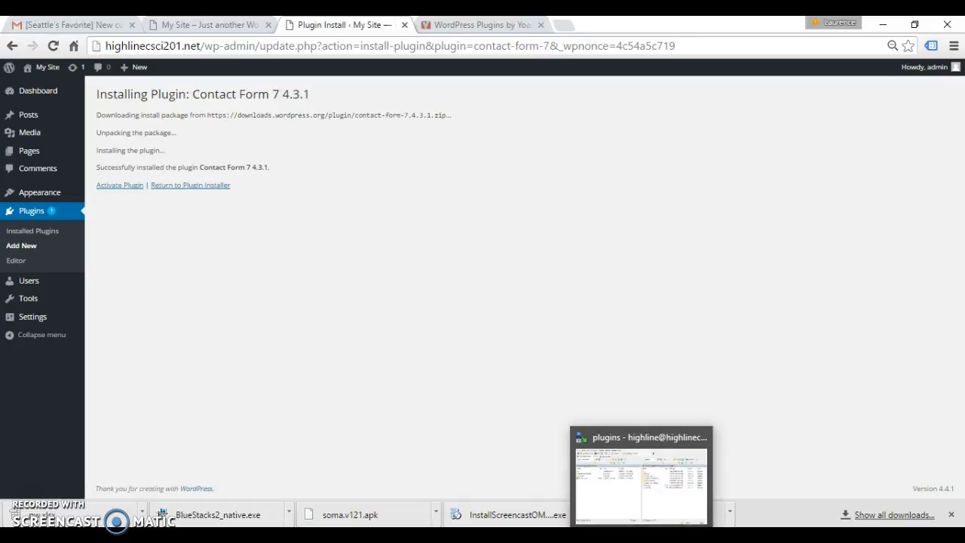
Step: Switch to WinSCP and open the server's public_html/wp-content/plugins folder to check the installed plugin files
left_click(641, 537)
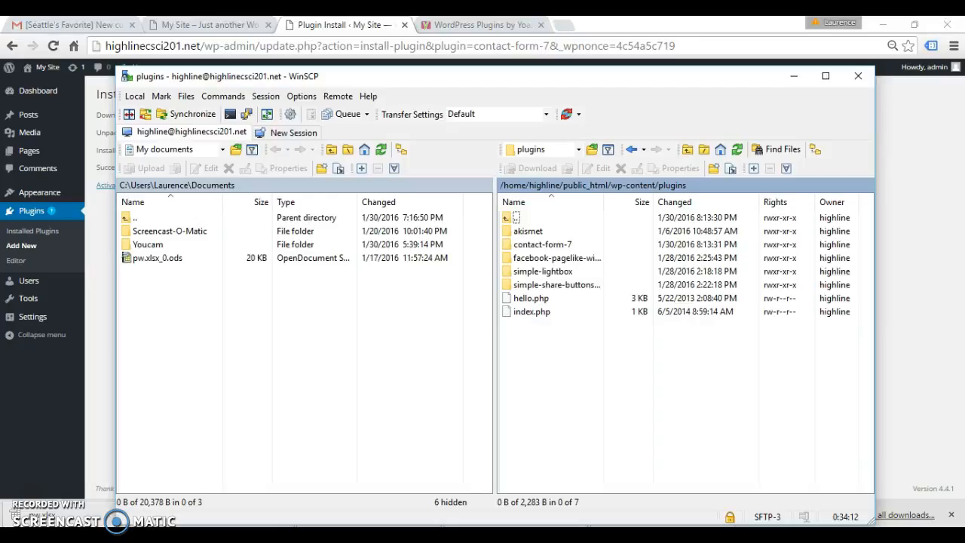
left_click(576, 187)
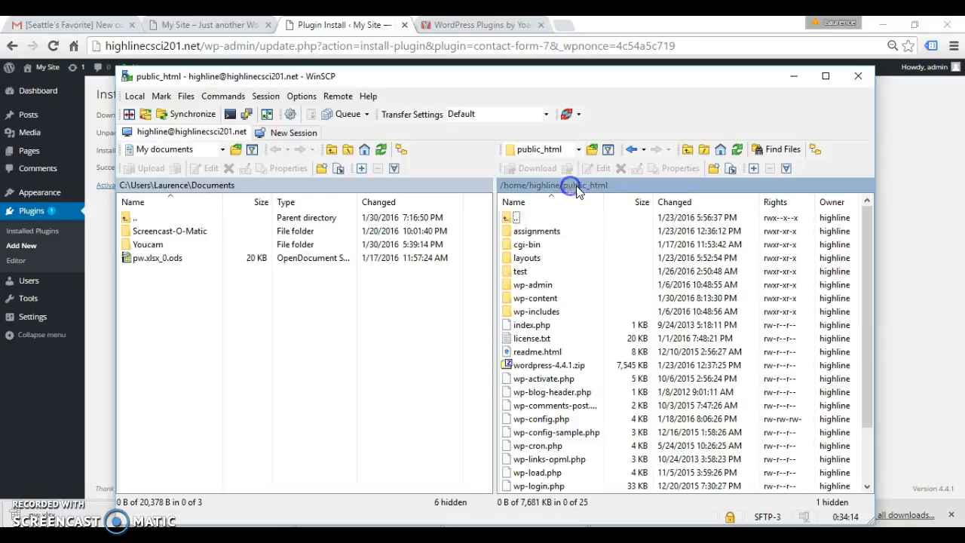
double_click(532, 298)
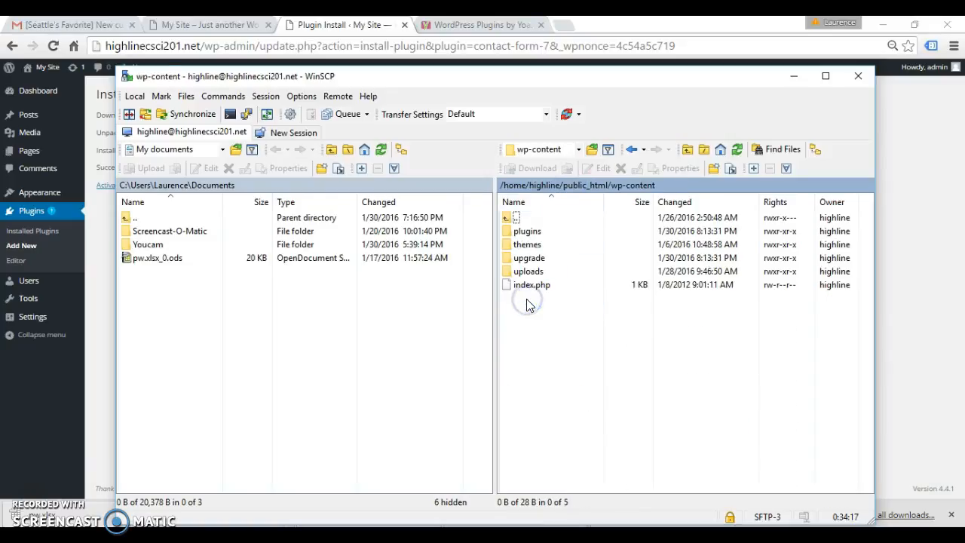
double_click(527, 232)
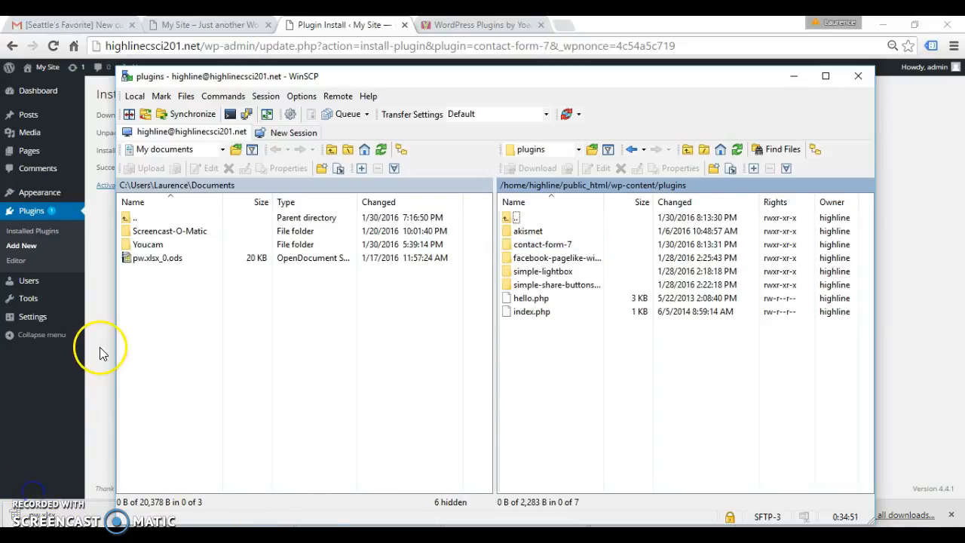
Step: Switch back to the WordPress admin in Chrome and activate the Contact Form 7 plugin
left_click(104, 298)
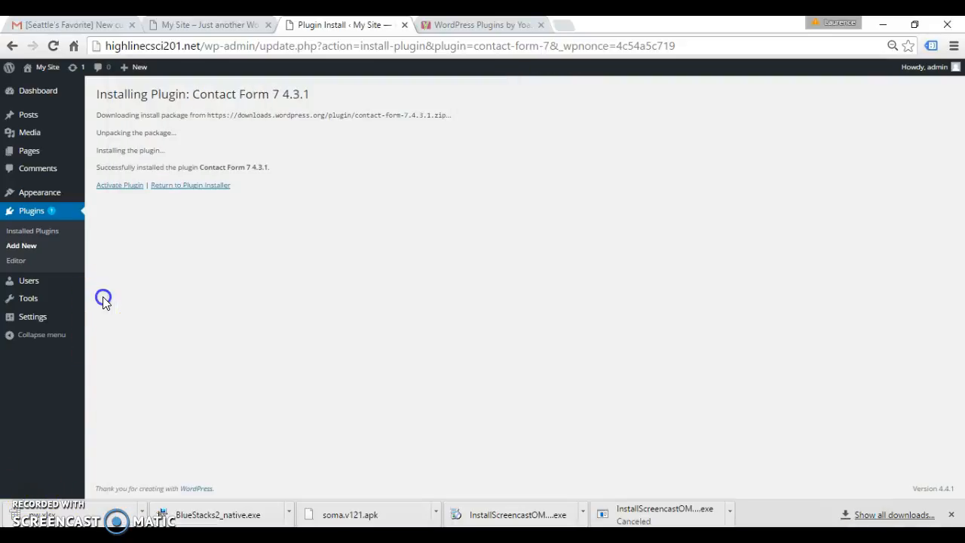
left_click(119, 188)
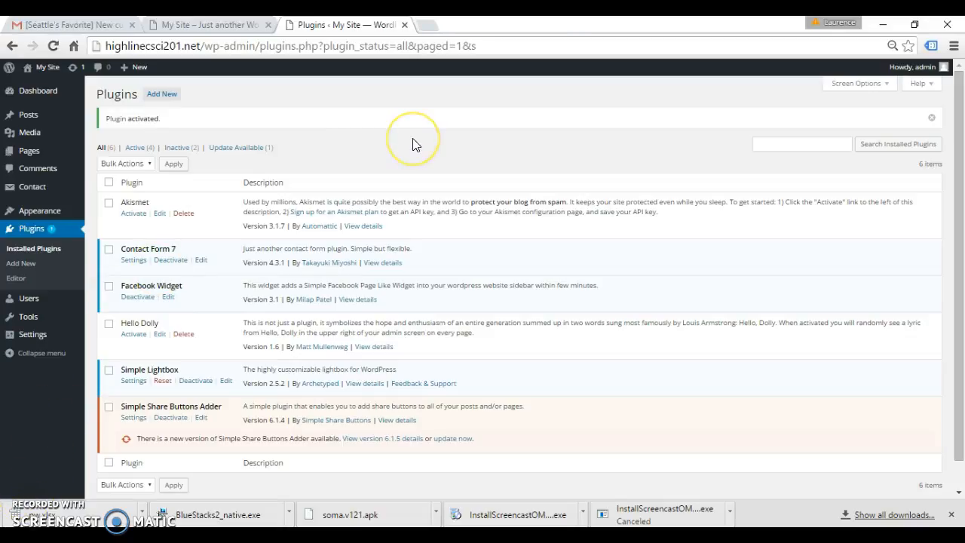
Step: Search Google for "seo plugins" in a new browser tab
left_click(426, 27)
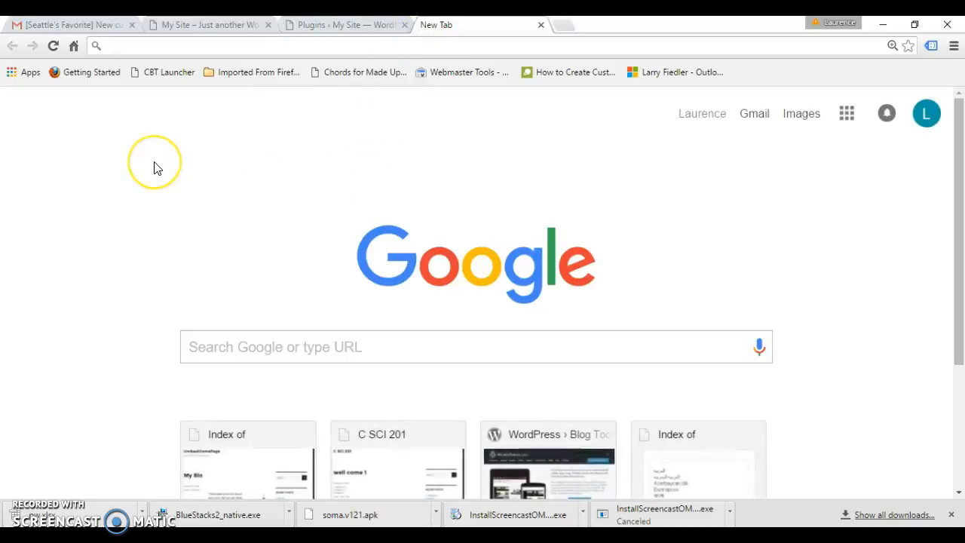
type("w")
key("BackSpace")
key("BackSpace")
type("seo lugin")
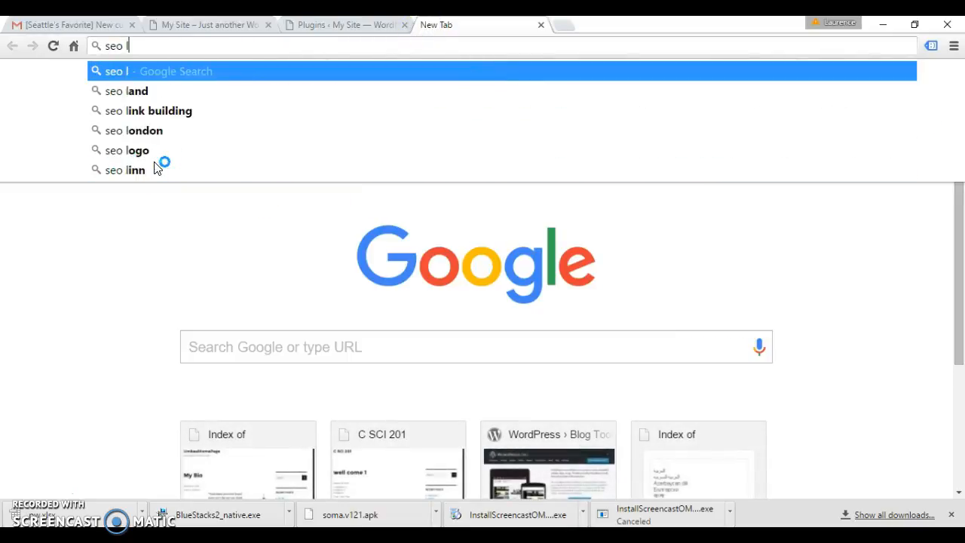
key("BackSpace")
key("BackSpace")
key("BackSpace")
key("BackSpace")
key("BackSpace")
type("plugin")
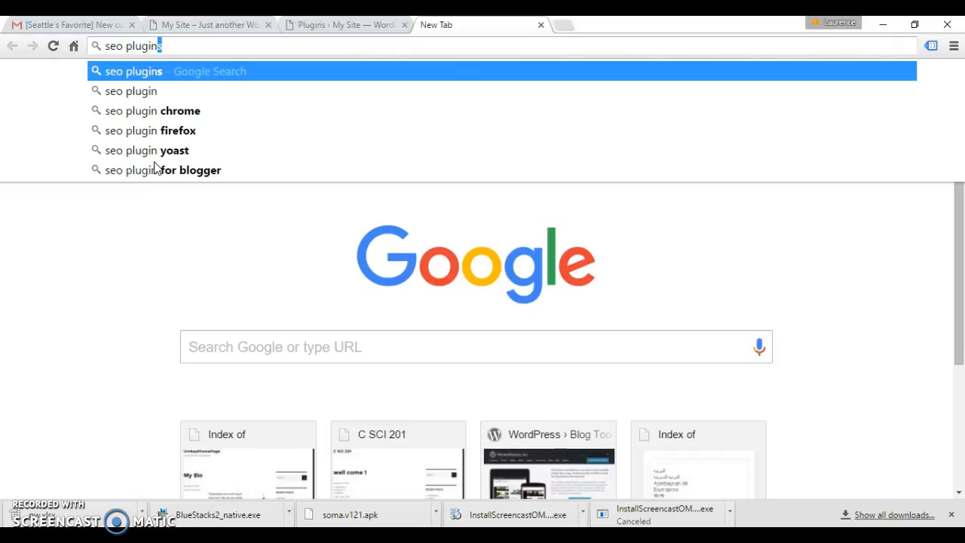
key("Return")
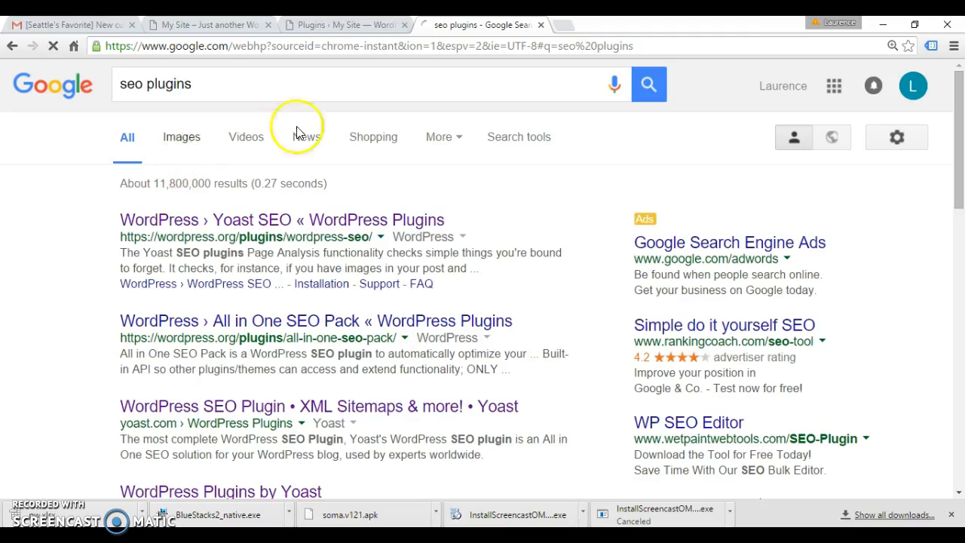
Step: Open the Yoast SEO page on WordPress.org and download version 3.0.7 of the plugin
left_click(243, 220)
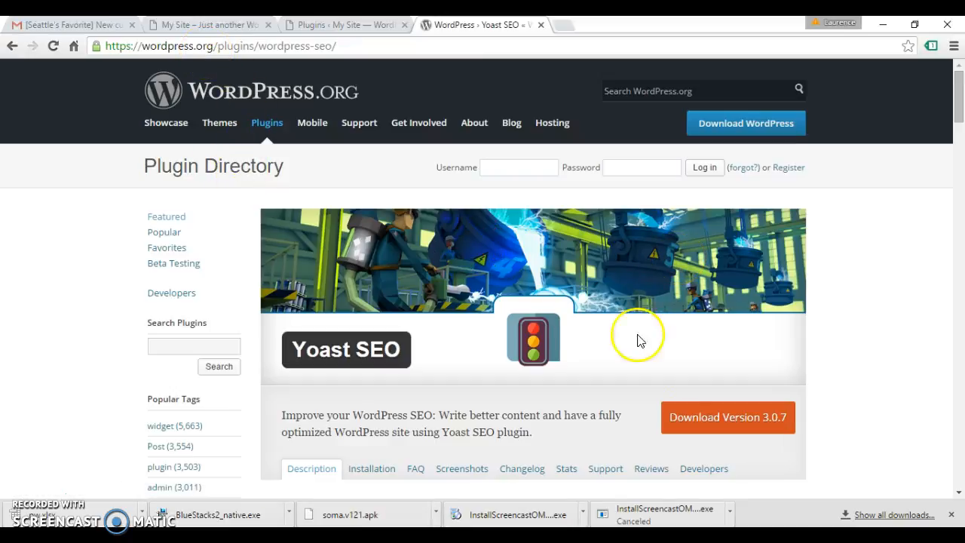
left_click(720, 427)
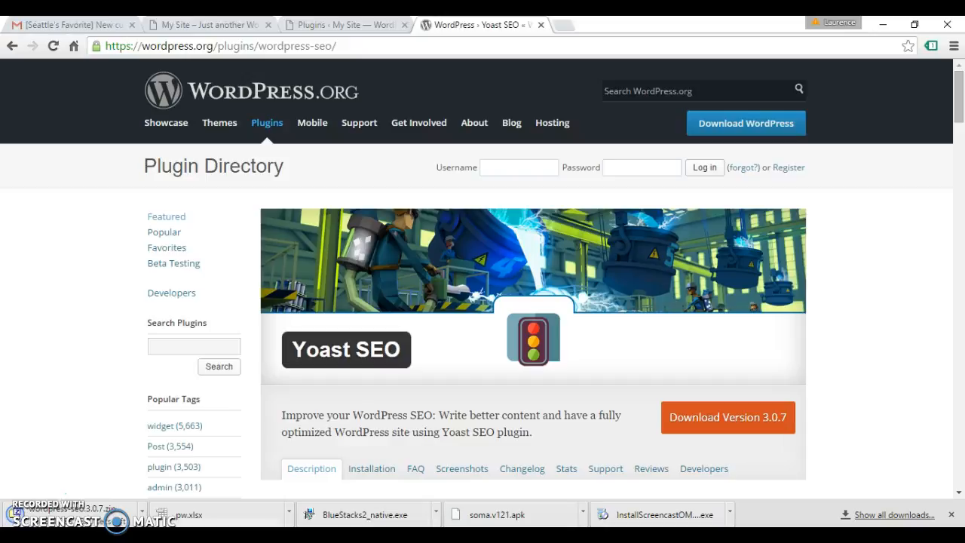
Step: In the WordPress admin, start a plugin upload and choose wordpress-seo.3.0.7.zip from the Downloads folder
key("ctrl+shift+Tab")
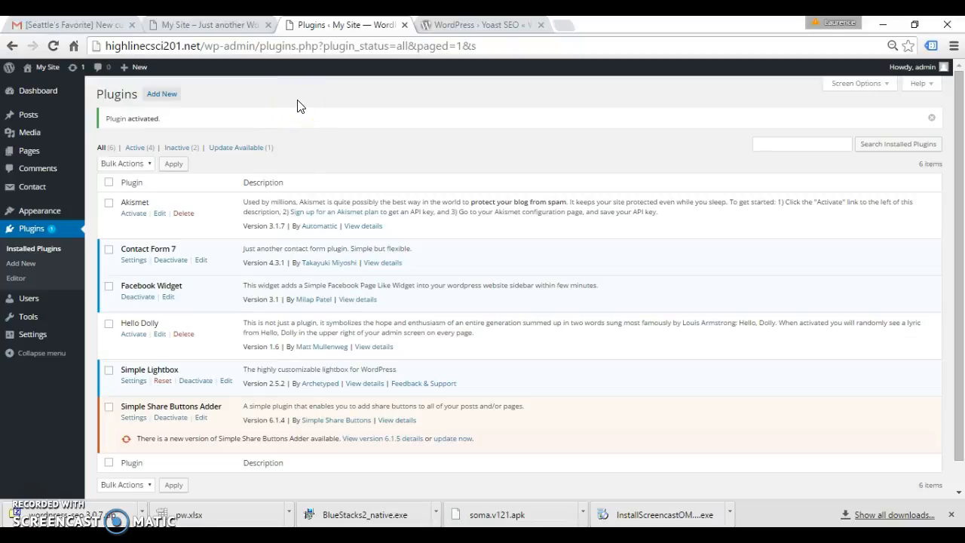
left_click(21, 266)
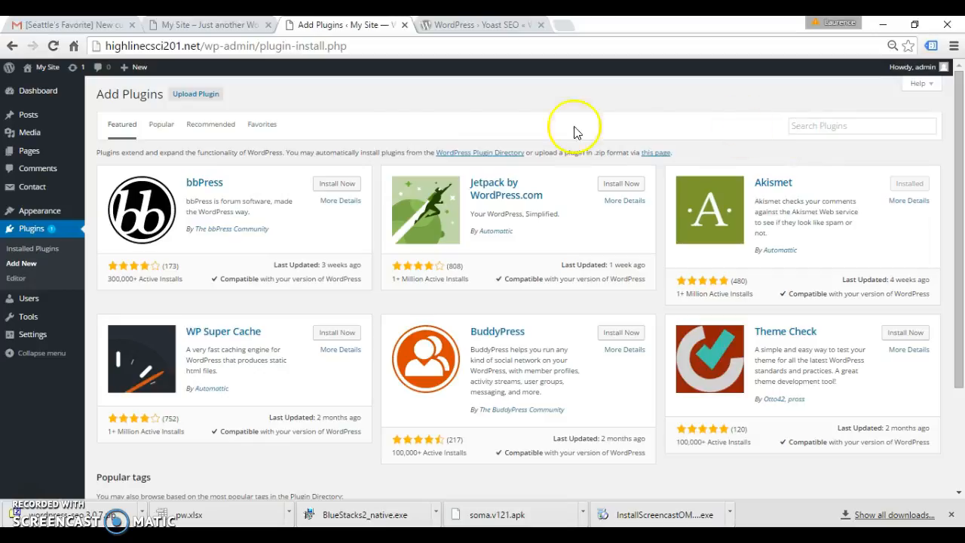
left_click(194, 96)
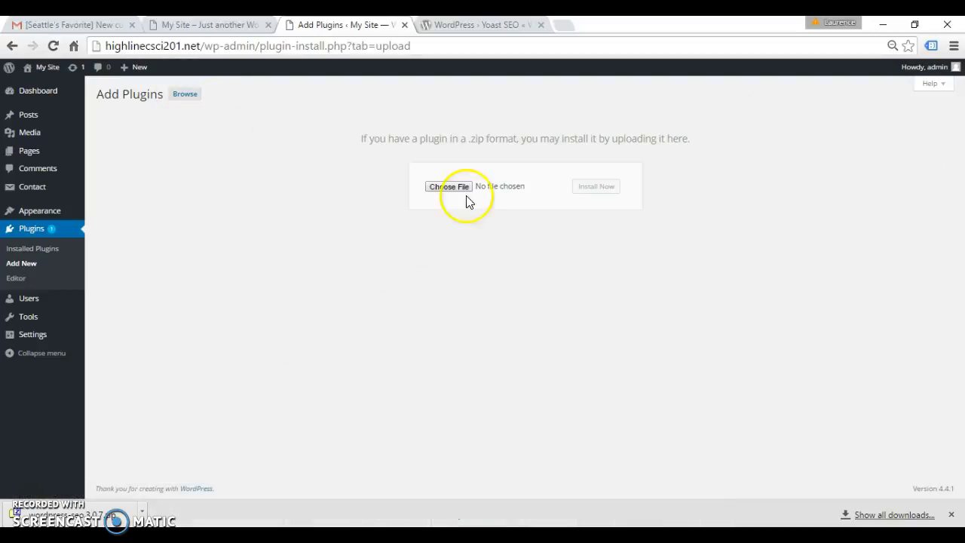
left_click(460, 190)
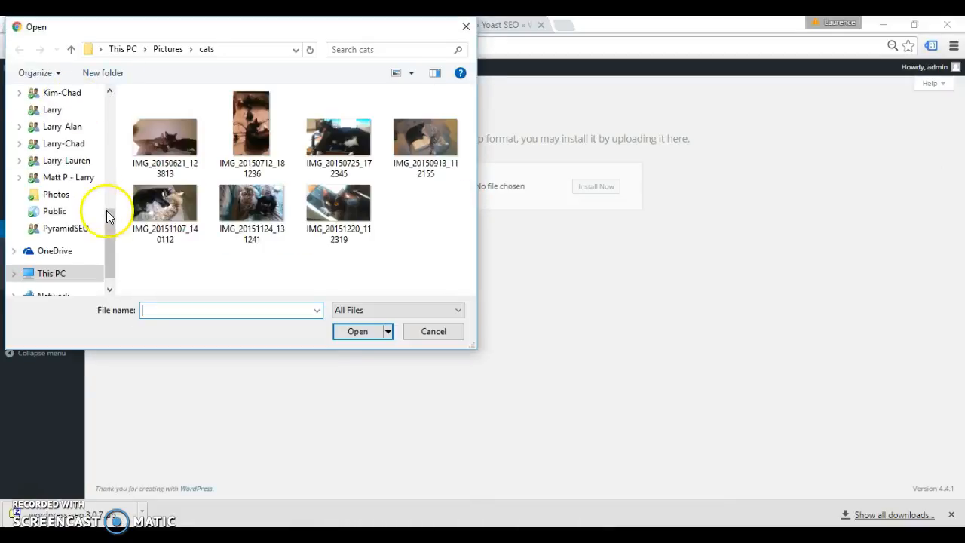
left_click_drag(108, 243, 107, 139)
left_click(62, 109)
scroll(275, 235, "down", 10)
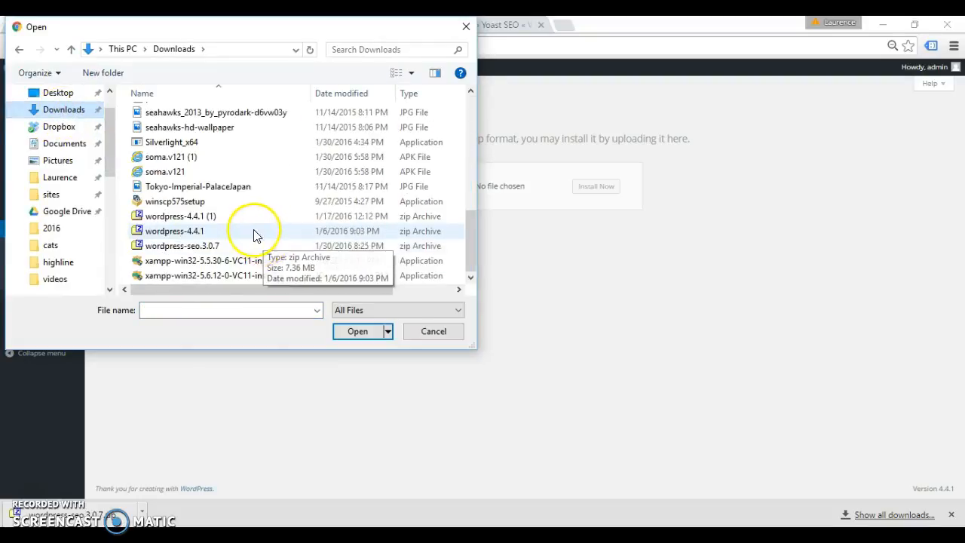
double_click(155, 246)
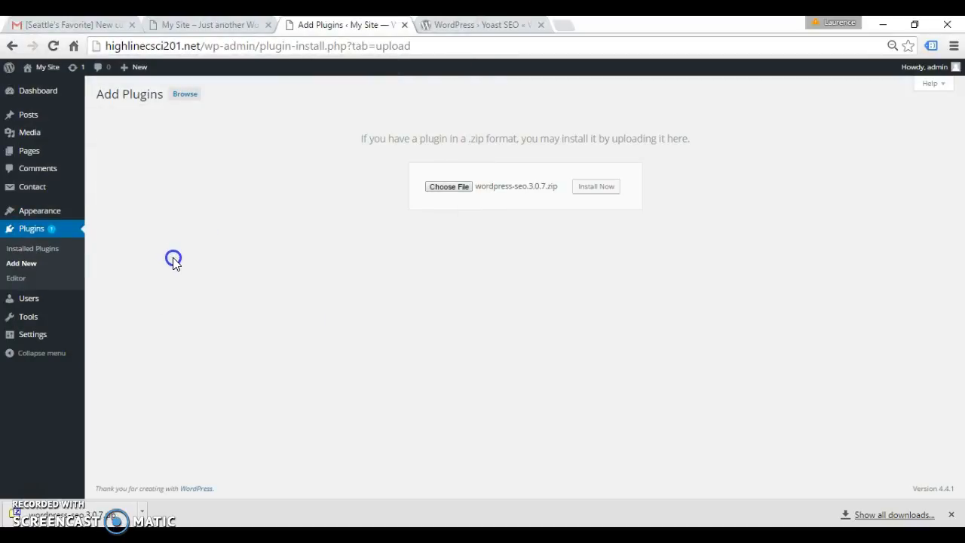
Step: Install the plugin from the chosen zip file and activate it
left_click(603, 187)
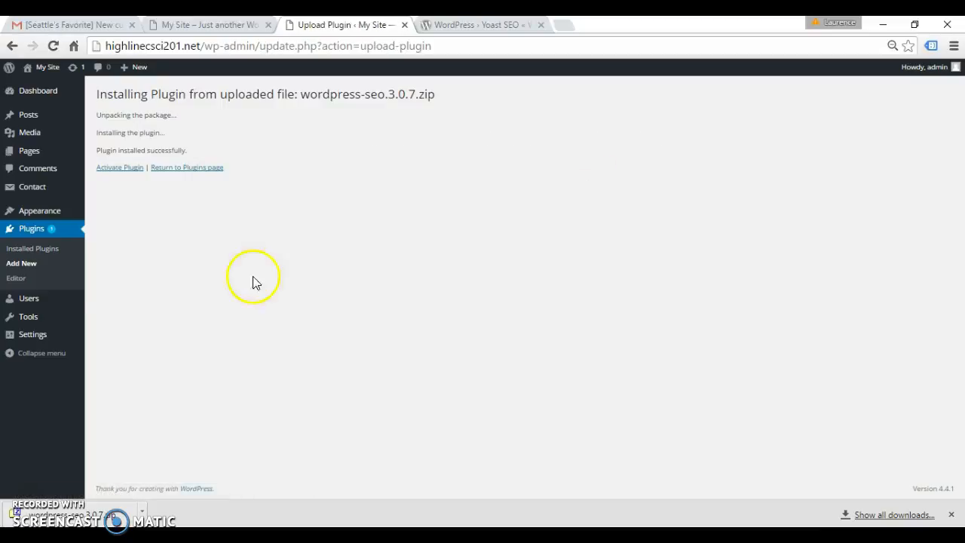
left_click(117, 167)
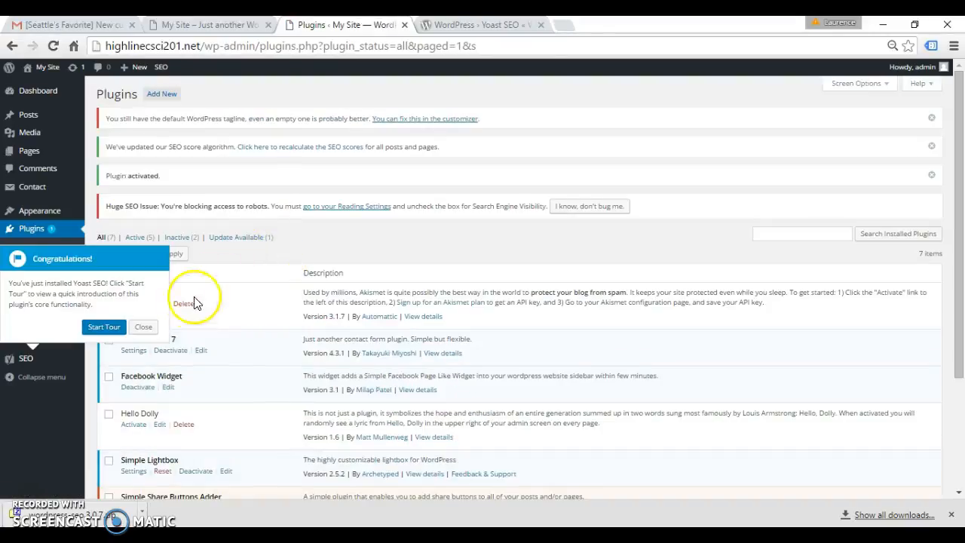
Step: Dismiss the Yoast SEO introduction tour and check the plugin's entry in the installed plugins list
scroll(234, 341, "down", 1)
scroll(234, 341, "down", 1)
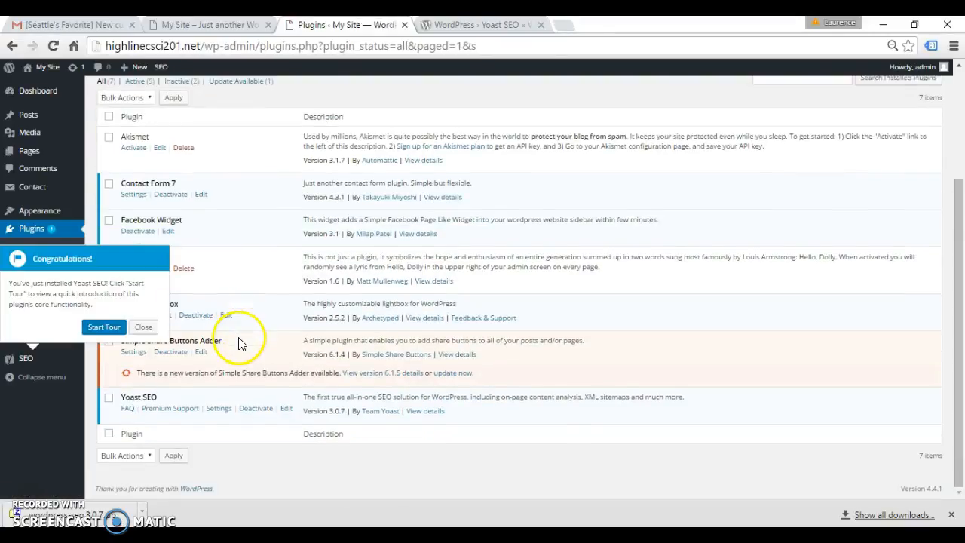
left_click(144, 327)
scroll(86, 400, "down", 3)
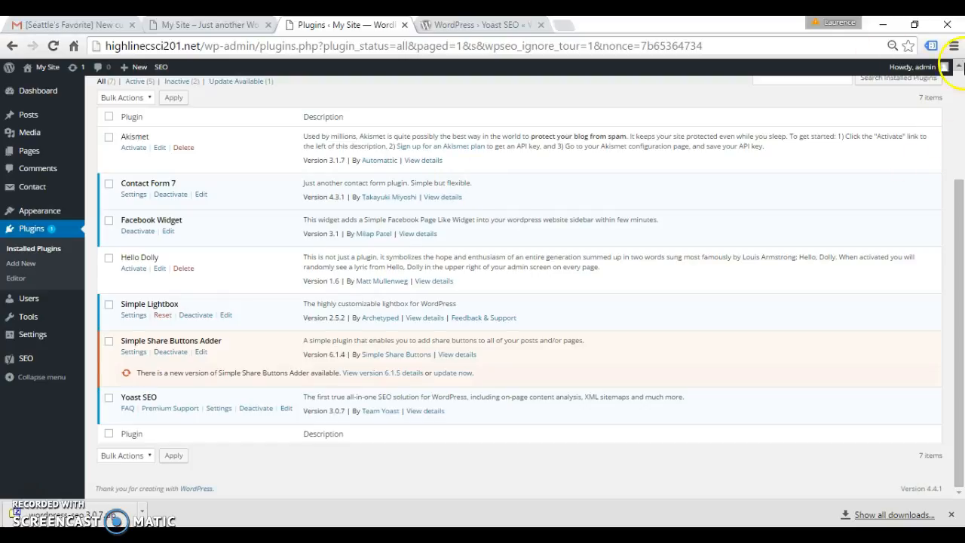
scroll(947, 76, "up", 1)
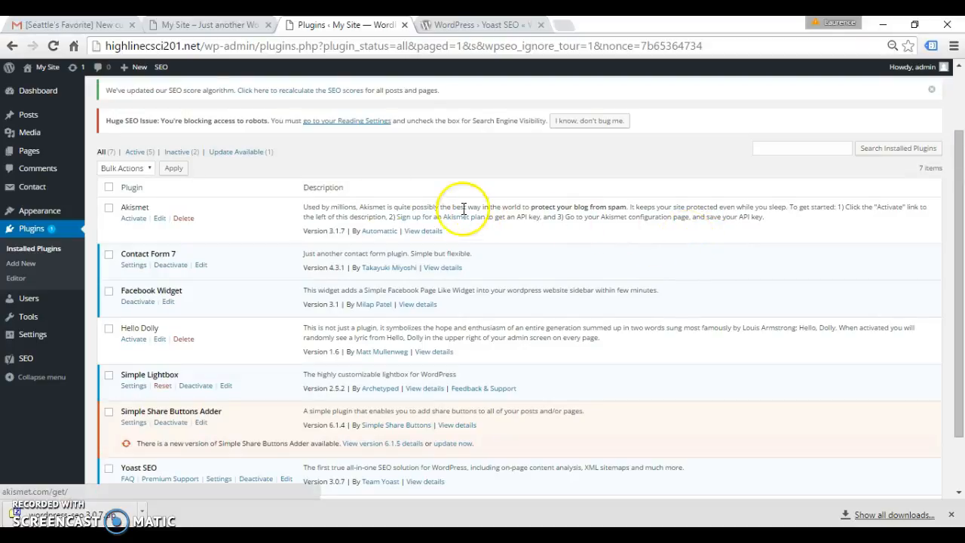
Step: Review the Yoast SEO download page, the installed plugins list and the Google results for "calendar plugin wordpress"
left_click(460, 24)
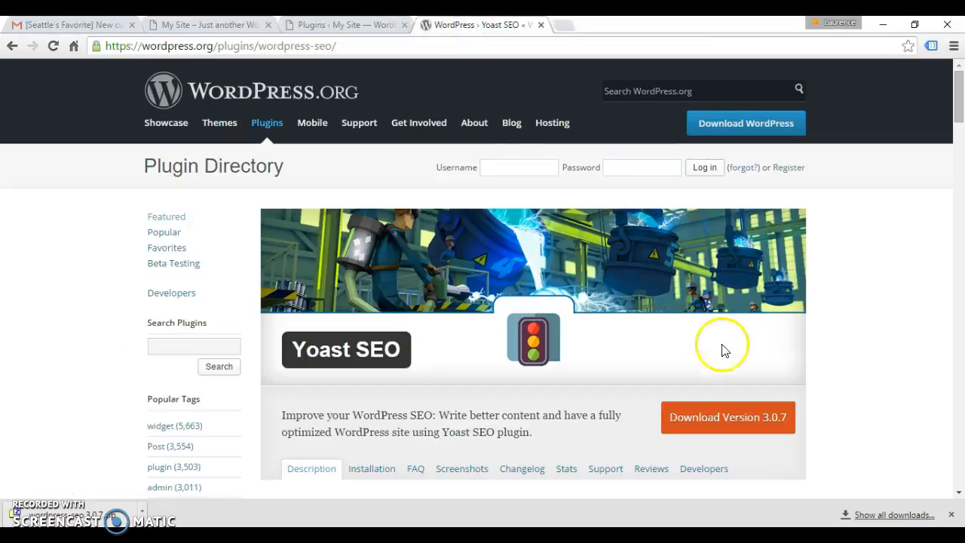
scroll(631, 276, "down", 1)
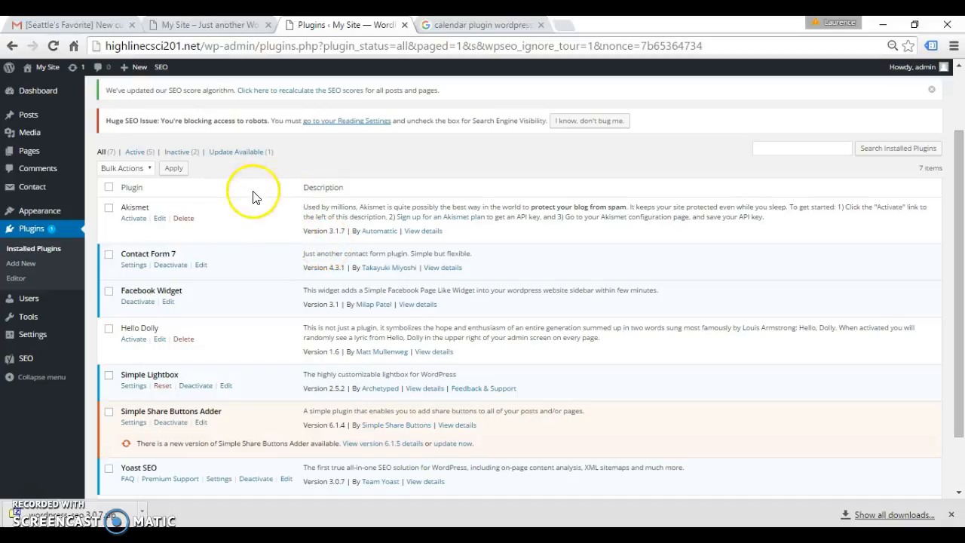
scroll(251, 201, "up", 2)
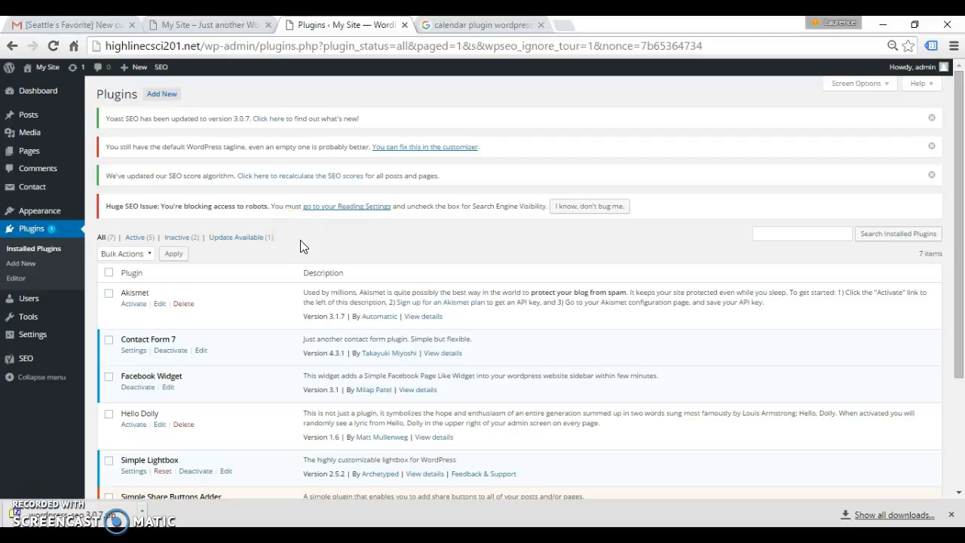
left_click(471, 29)
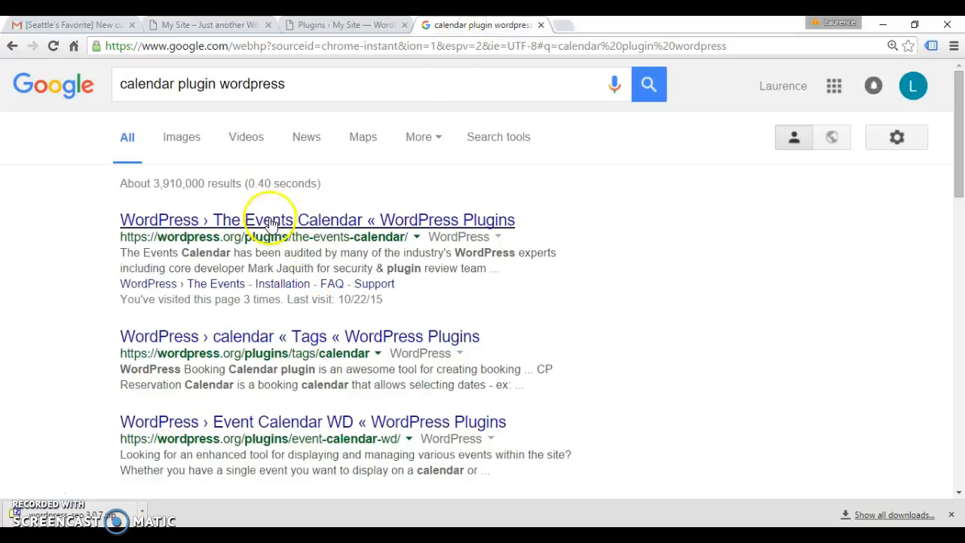
Step: Open The Events Calendar page in the WordPress plugin directory and download version 4.0.5
left_click(317, 225)
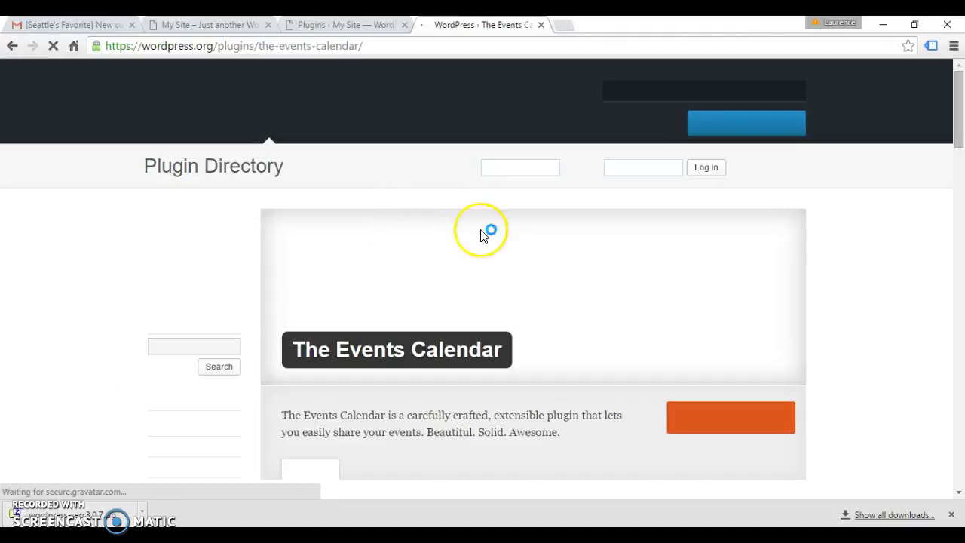
left_click(737, 428)
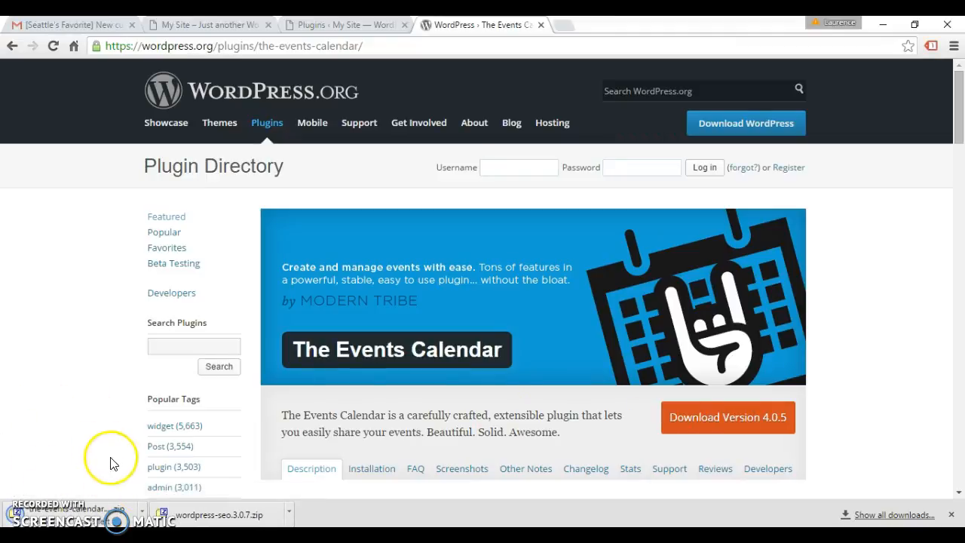
Step: Switch to WinSCP, refresh the local Downloads folder and select the downloaded the-events-calendar zip archive
mouse_move(641, 537)
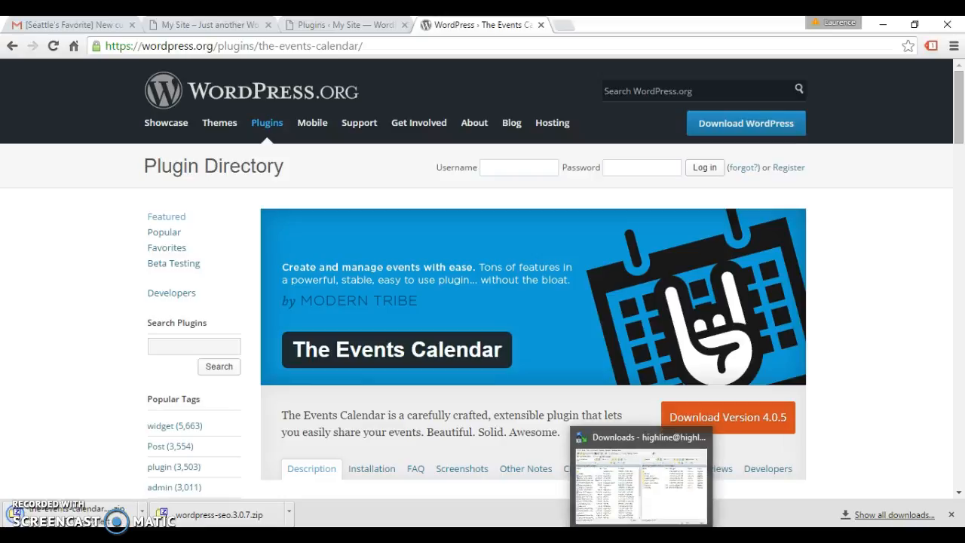
left_click(634, 487)
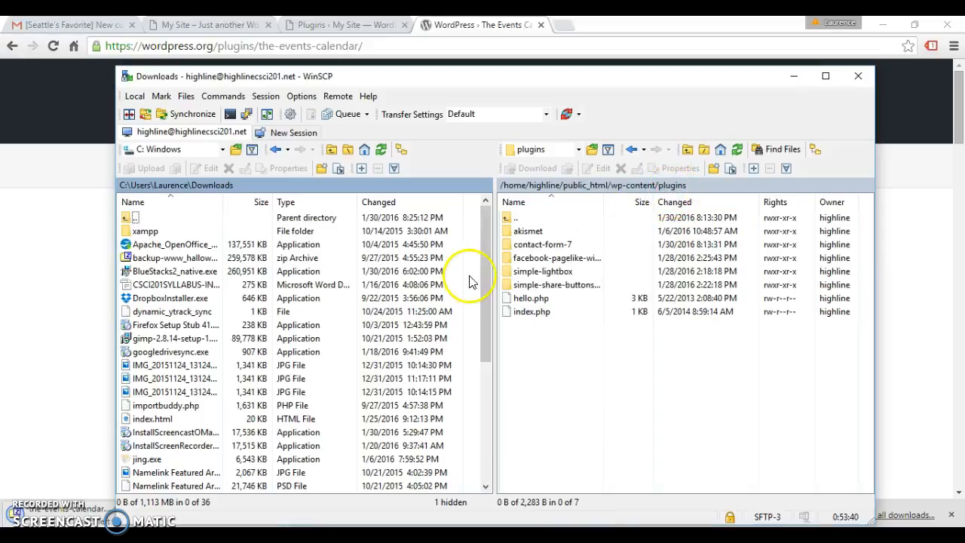
left_click_drag(486, 280, 487, 315)
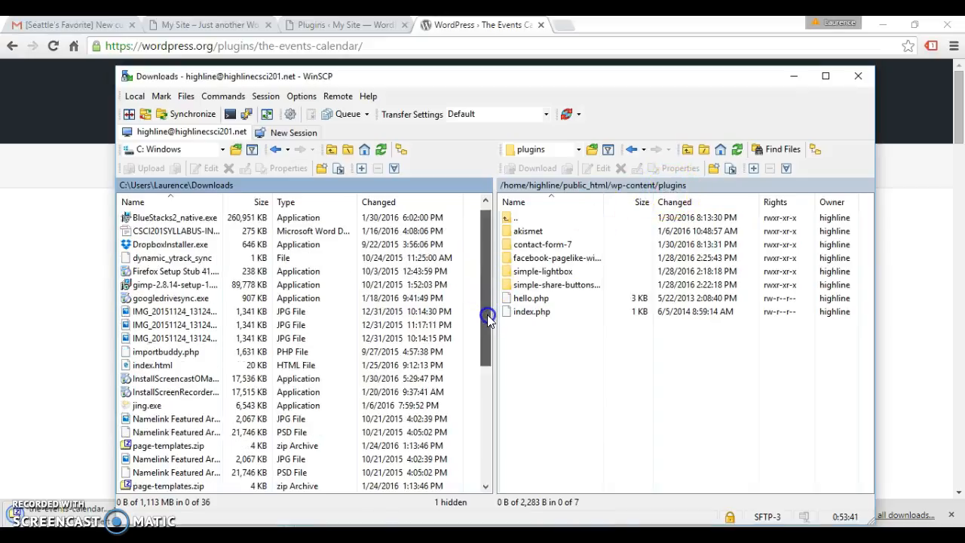
left_click(383, 150)
scroll(150, 367, "down", 1)
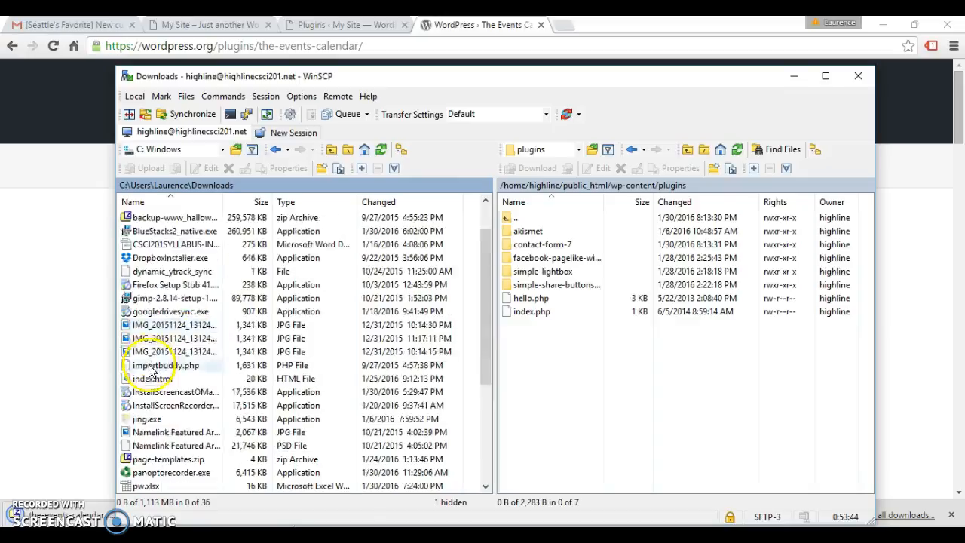
scroll(150, 367, "down", 4)
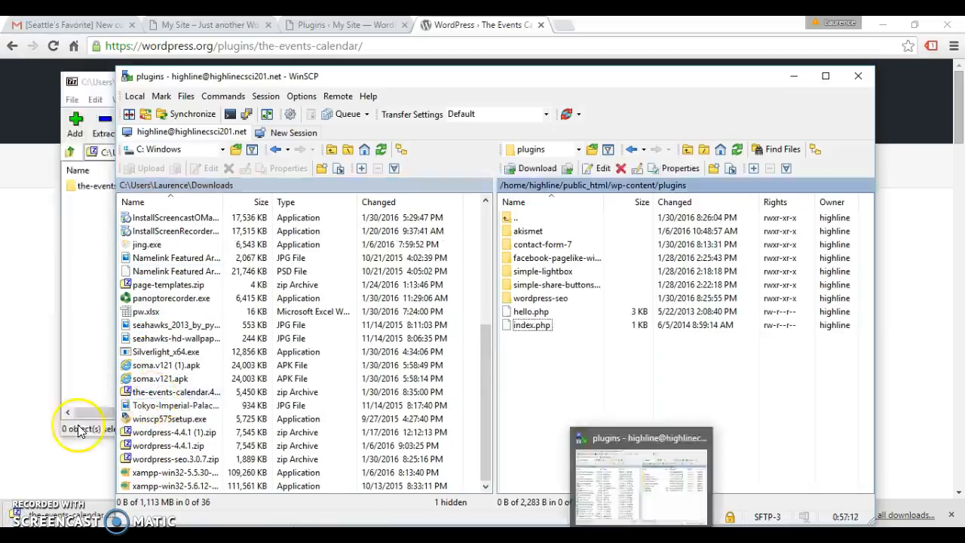
left_click(170, 406)
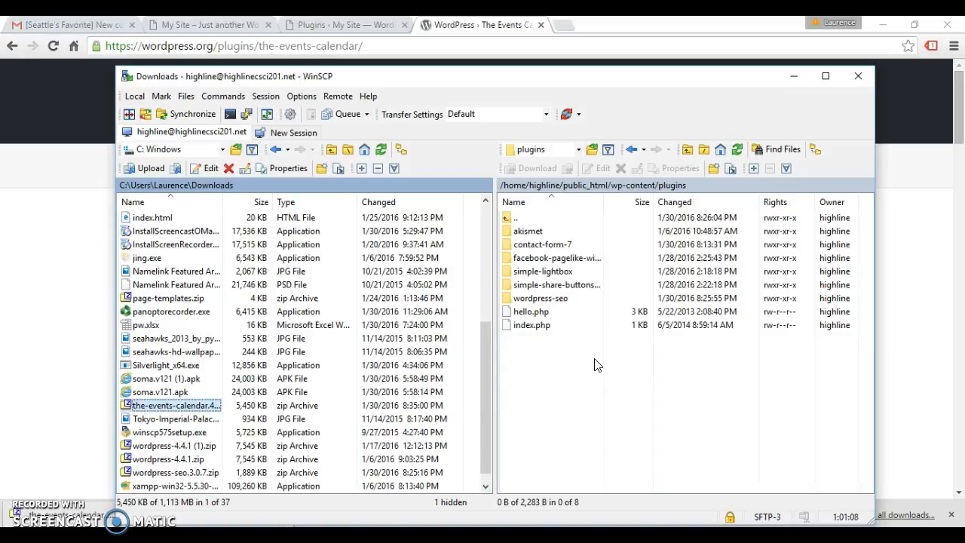
Step: Upload the extracted the-events-calendar folder from the local Downloads folder to the server's wp-content/plugins folder
scroll(148, 405, "up", 3)
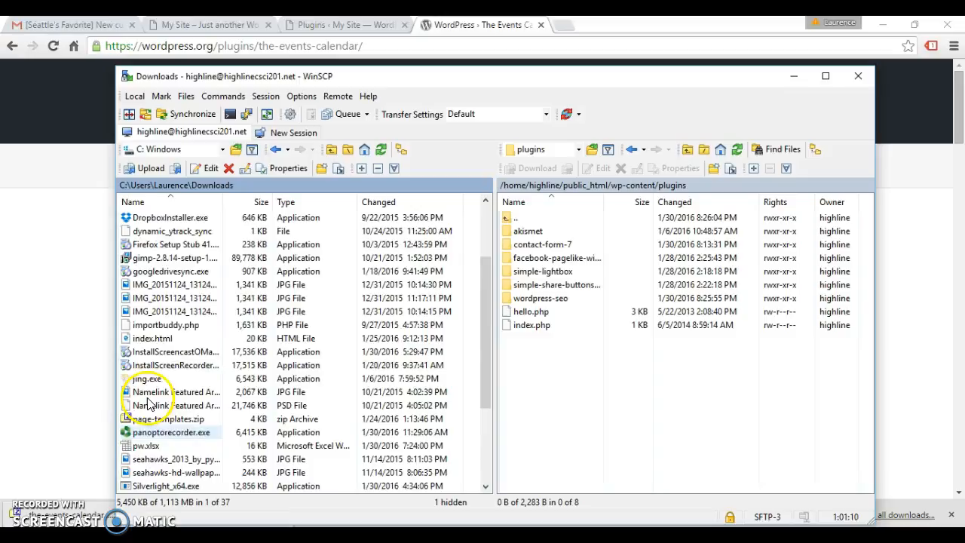
scroll(149, 405, "up", 3)
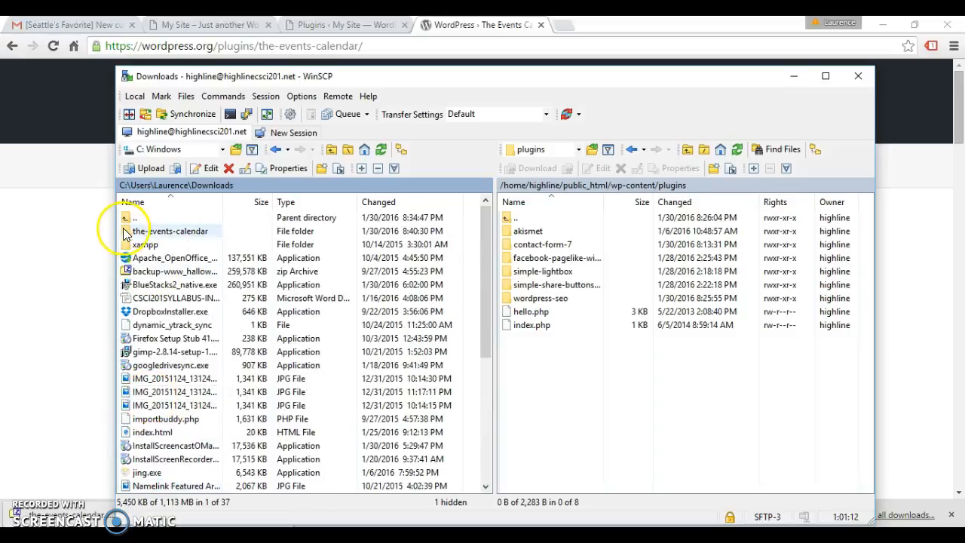
left_click_drag(131, 235, 539, 368)
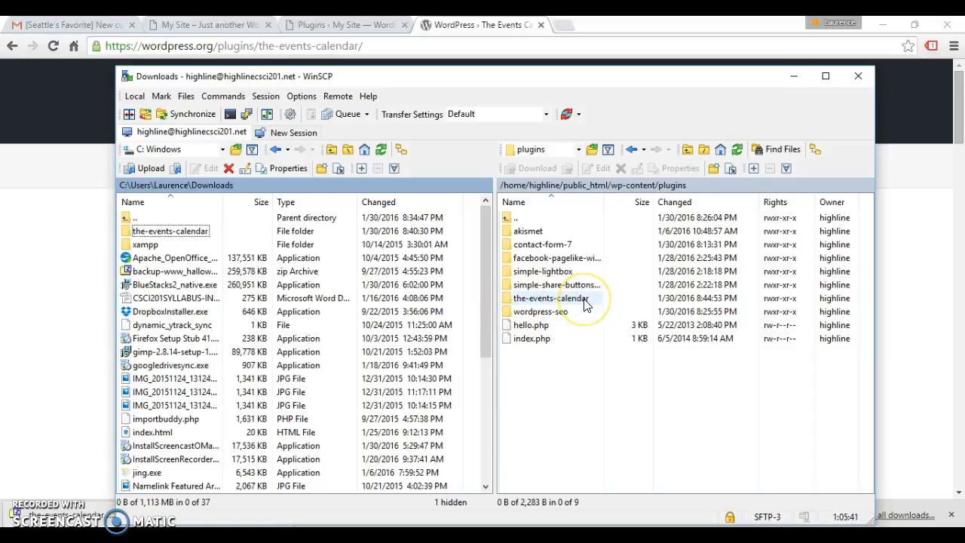
Step: Return to the WordPress admin in the browser, reload the installed plugins list and activate The Events Calendar
left_click(38, 287)
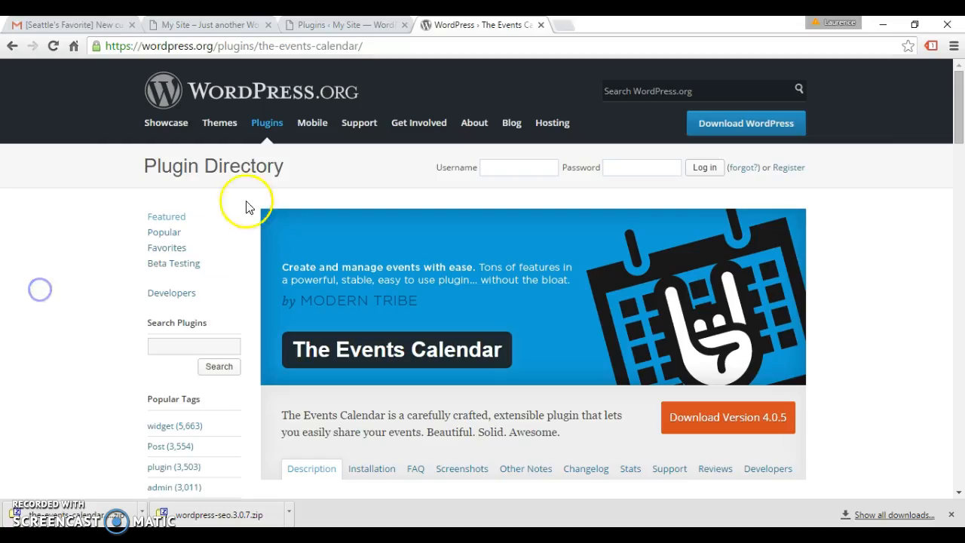
left_click(326, 30)
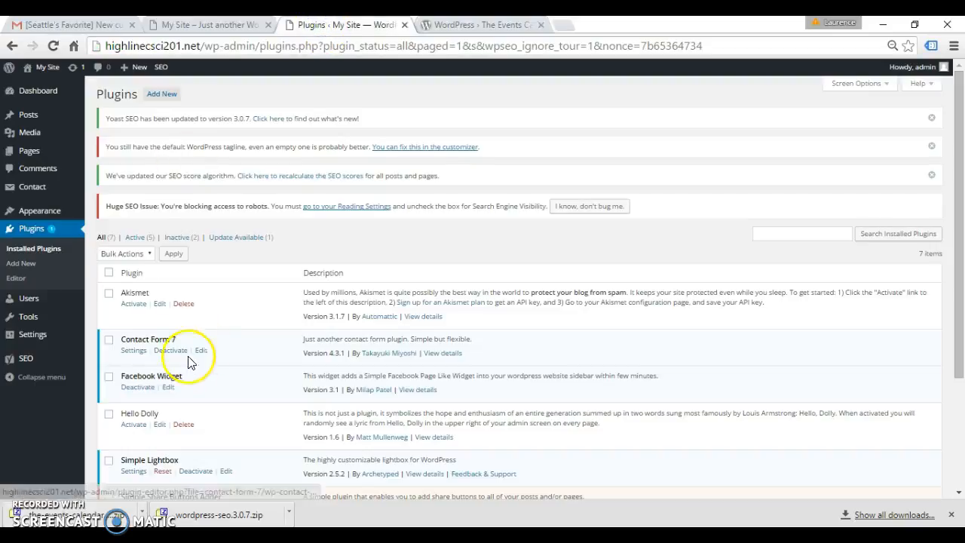
left_click(53, 46)
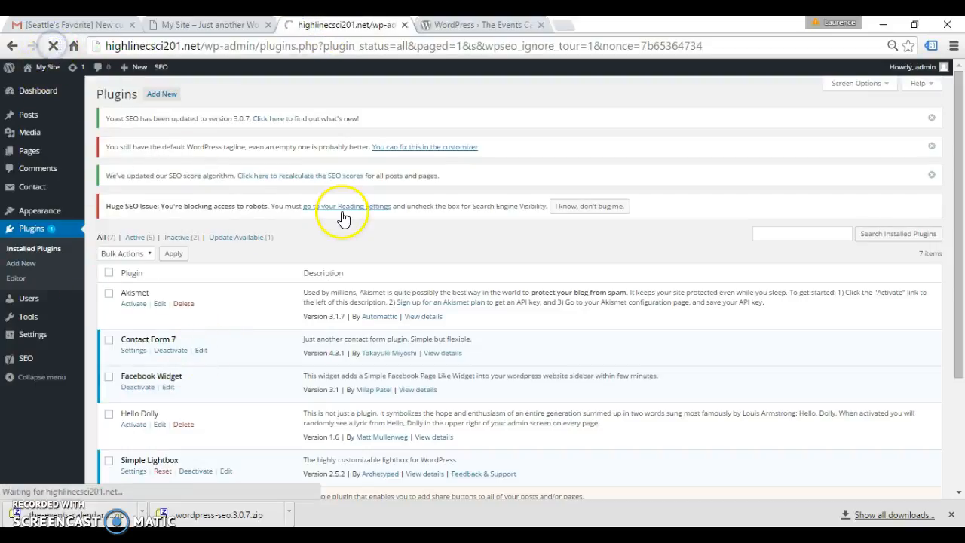
scroll(236, 259, "down", 2)
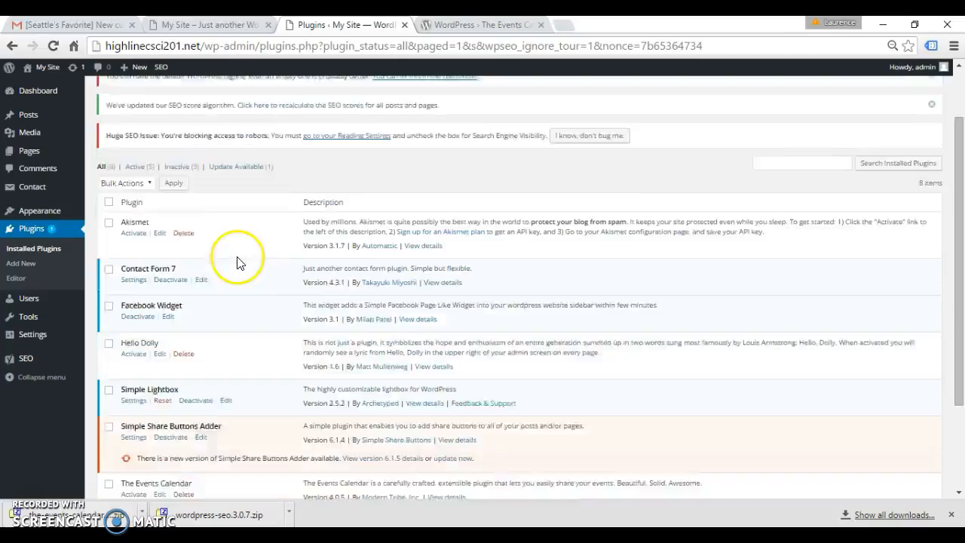
scroll(237, 259, "down", 1)
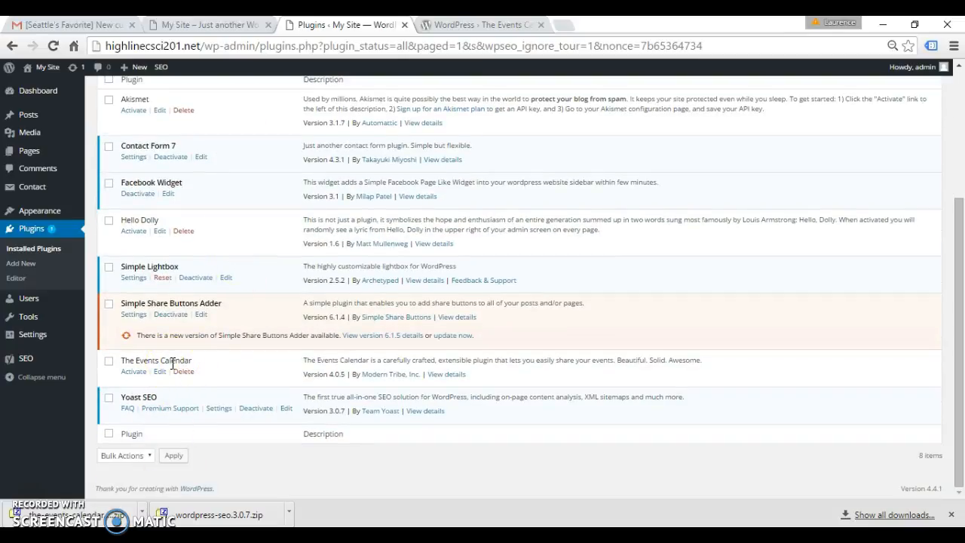
left_click(230, 367)
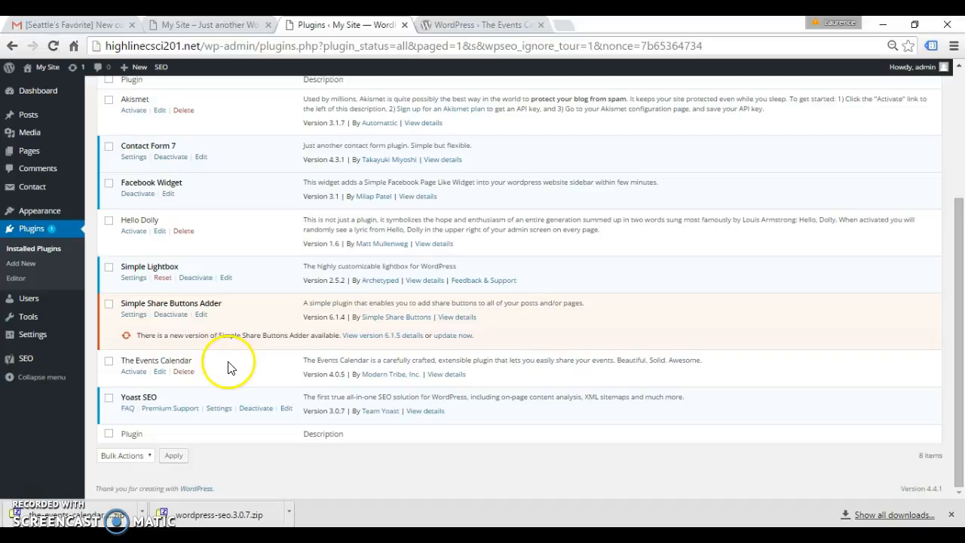
left_click(132, 372)
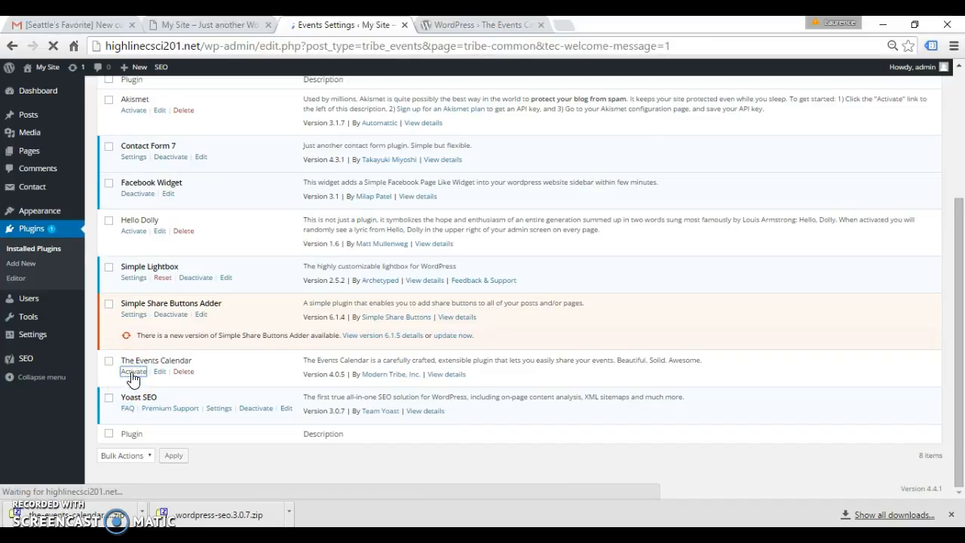
Step: Look through The Events Calendar's welcome page, including its overview video, newsletter signup and support links
scroll(106, 347, "down", 3)
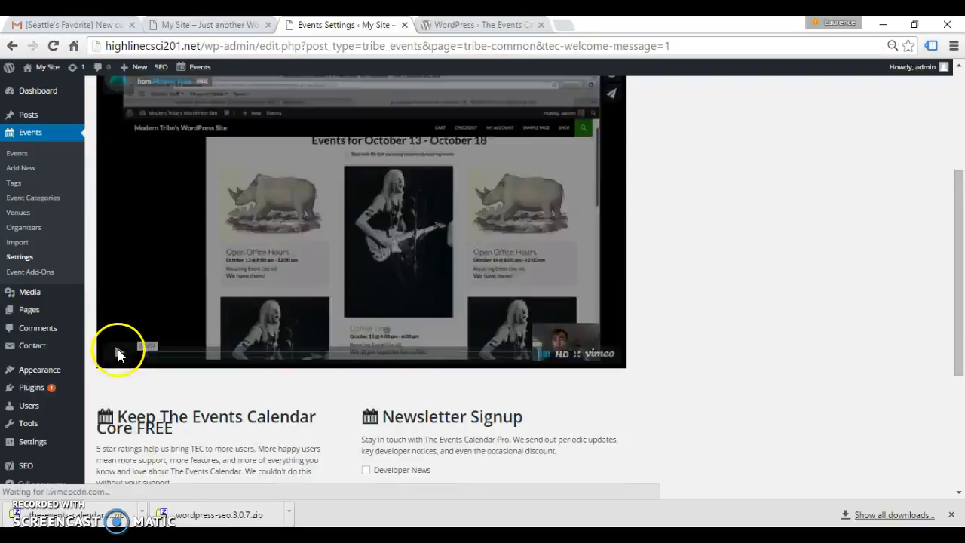
scroll(119, 352, "down", 3)
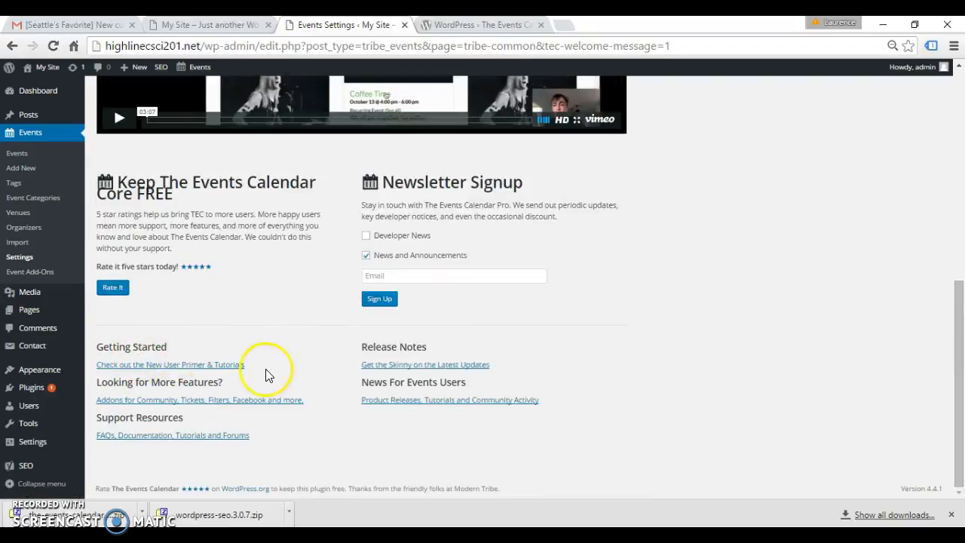
scroll(265, 375, "up", 6)
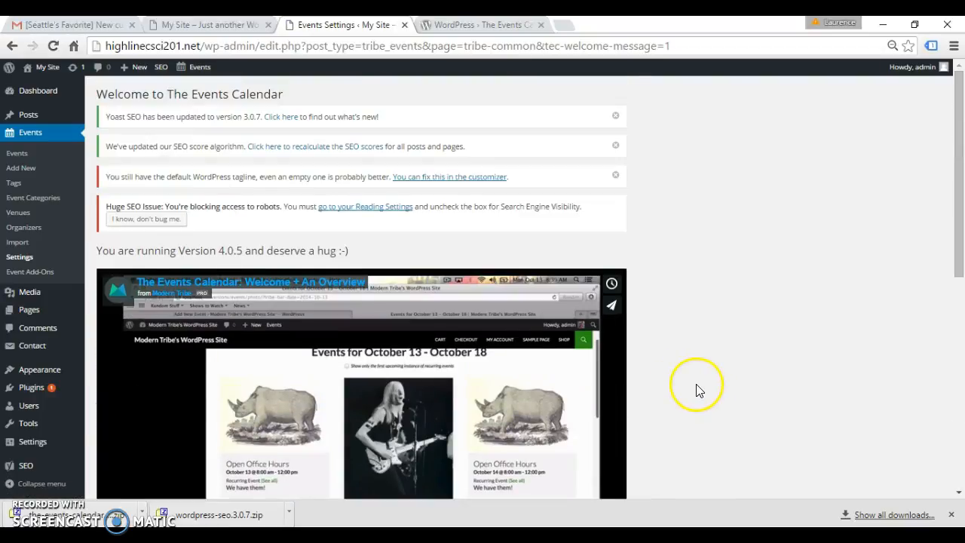
scroll(233, 442, "down", 4)
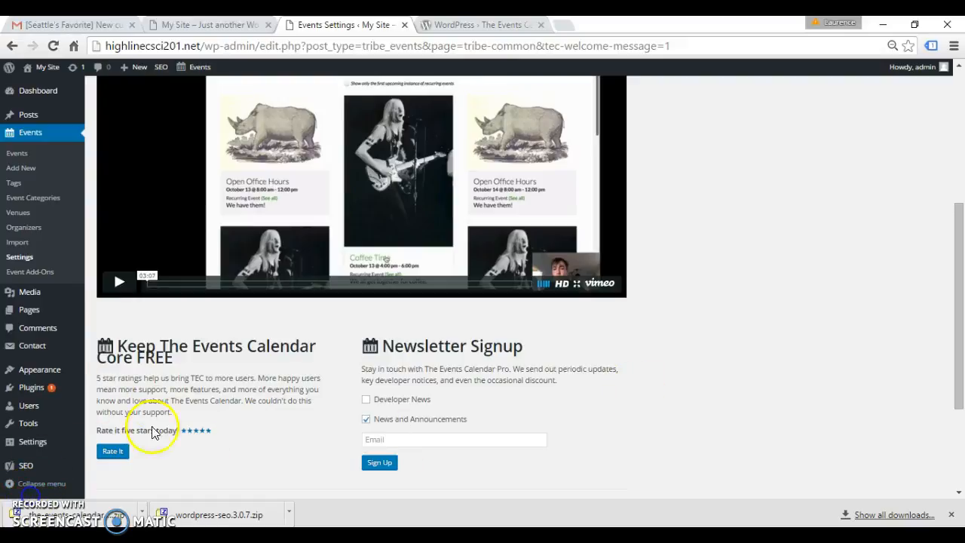
Step: Review the ways to add a plugin: the installed plugins list, the directory search on Add Plugins and the zip upload page
left_click(63, 393)
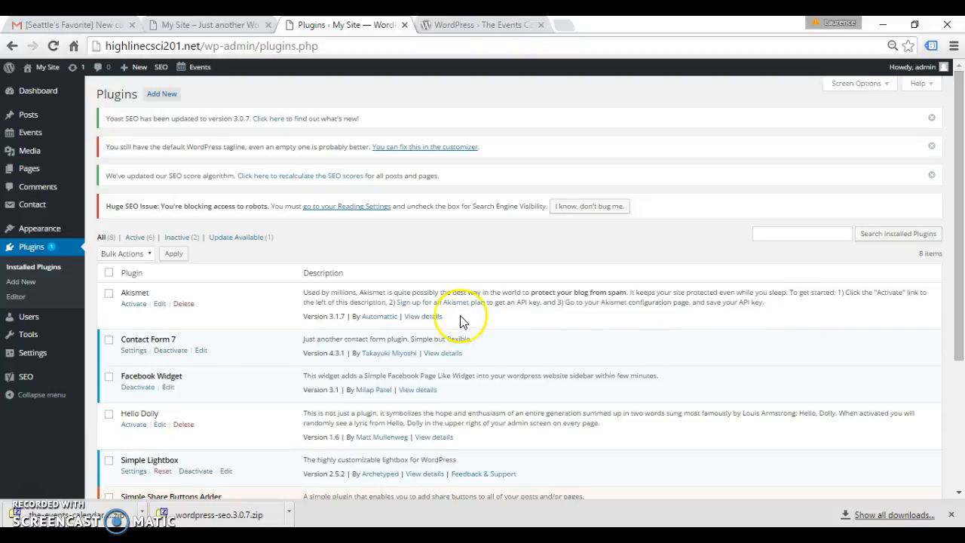
left_click(162, 93)
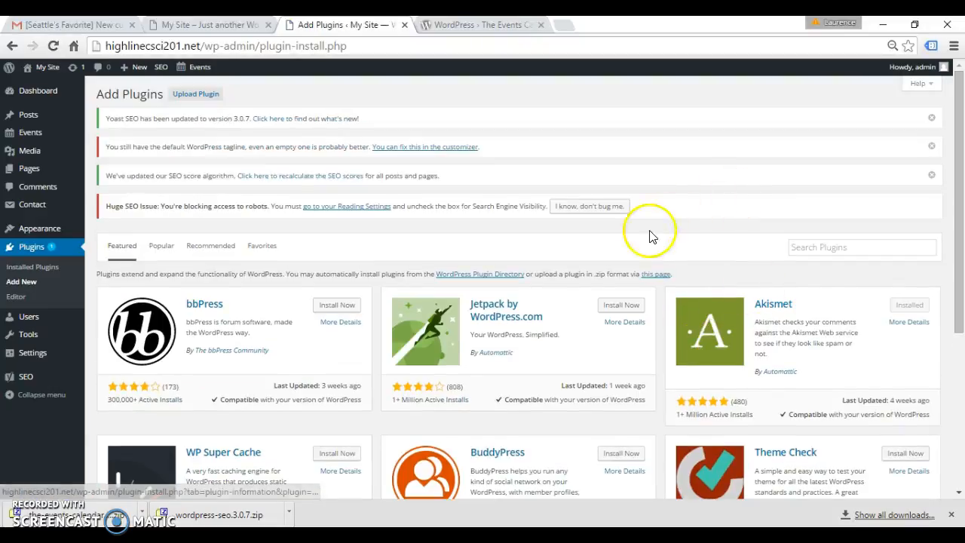
left_click(810, 248)
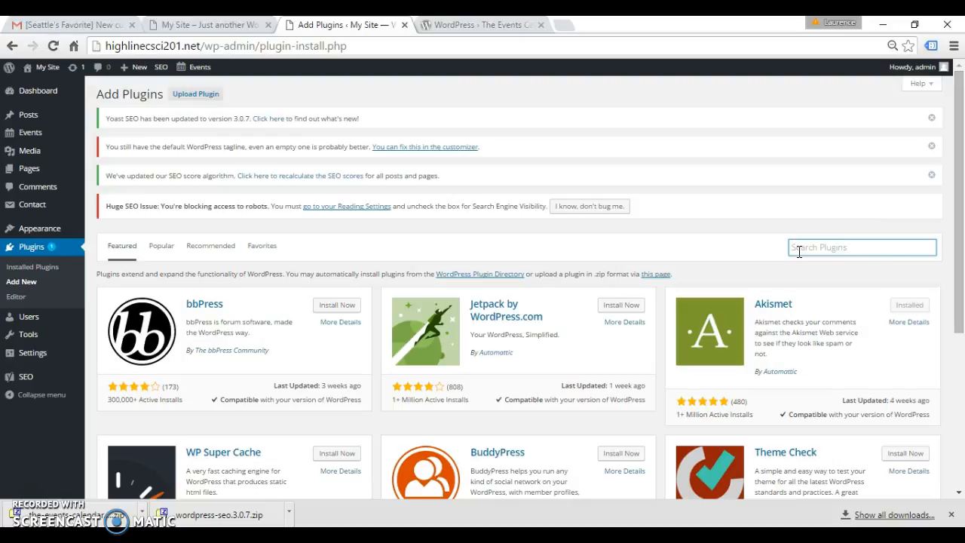
scroll(521, 317, "down", 2)
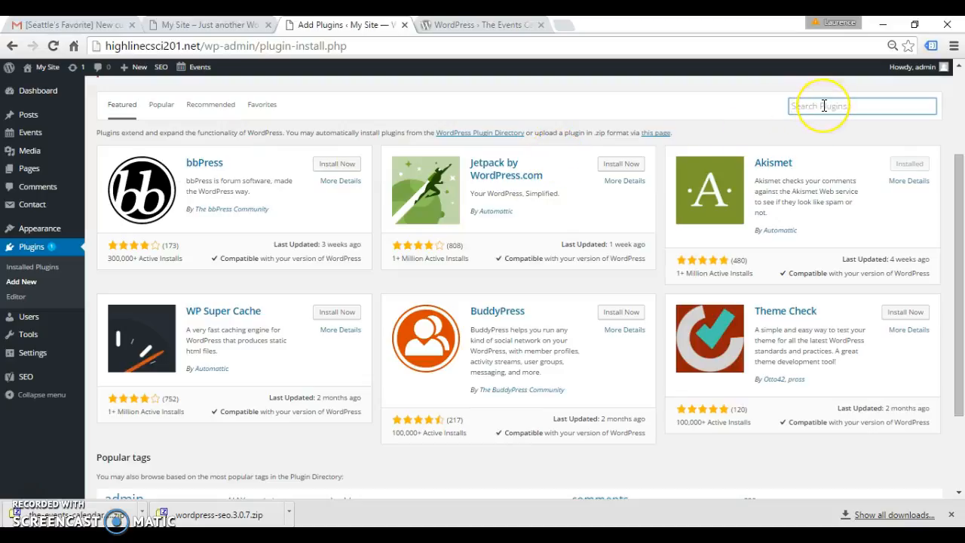
scroll(275, 271, "up", 2)
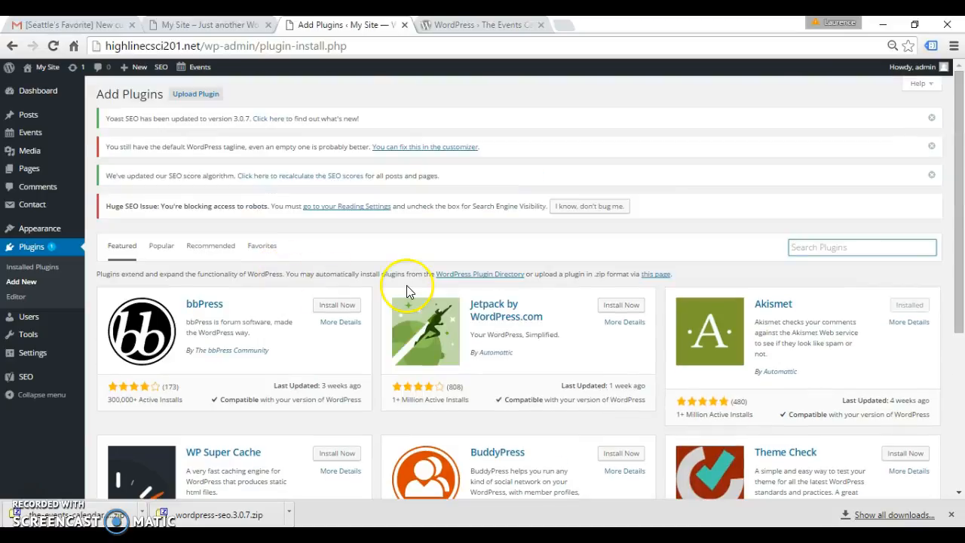
left_click(199, 96)
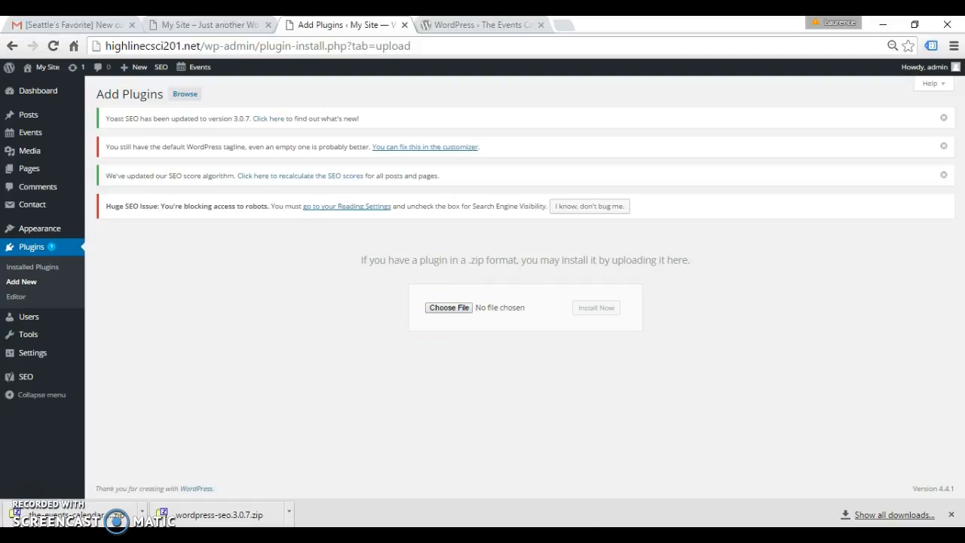
Step: Switch to WinSCP, terminate the server session and close the application
key("alt+Tab")
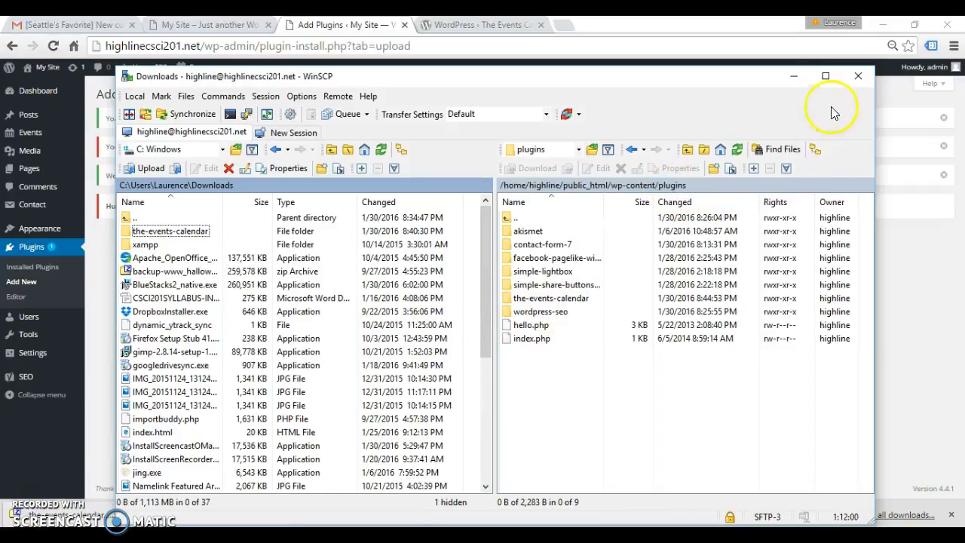
left_click(861, 77)
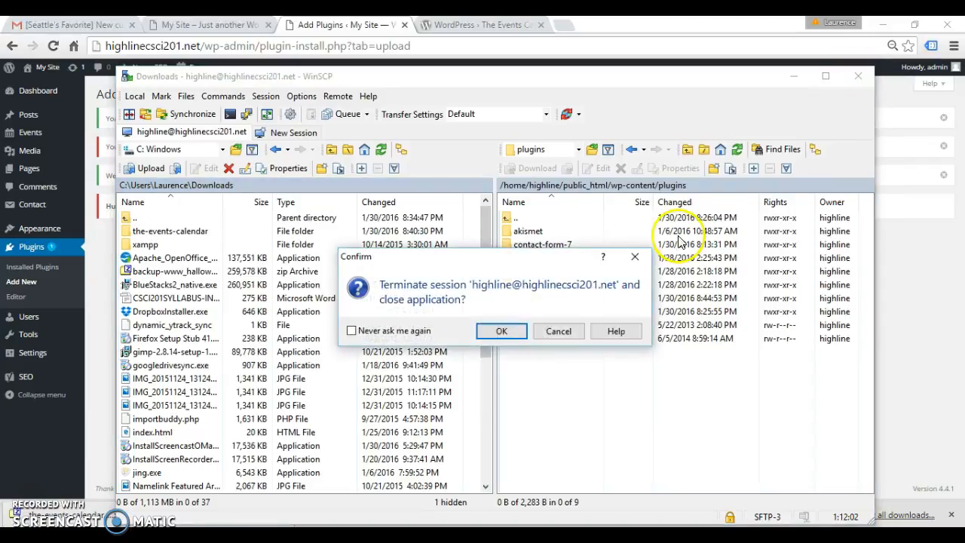
left_click(500, 331)
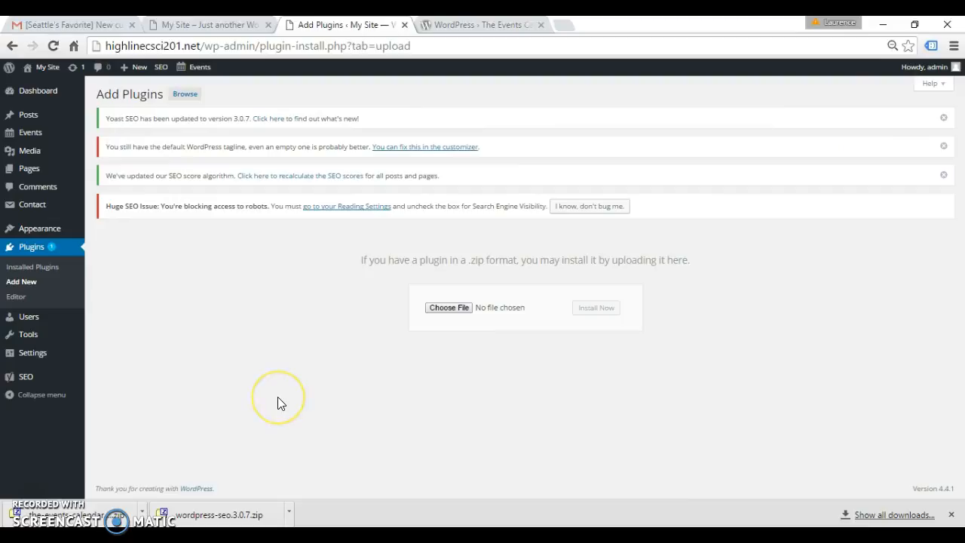